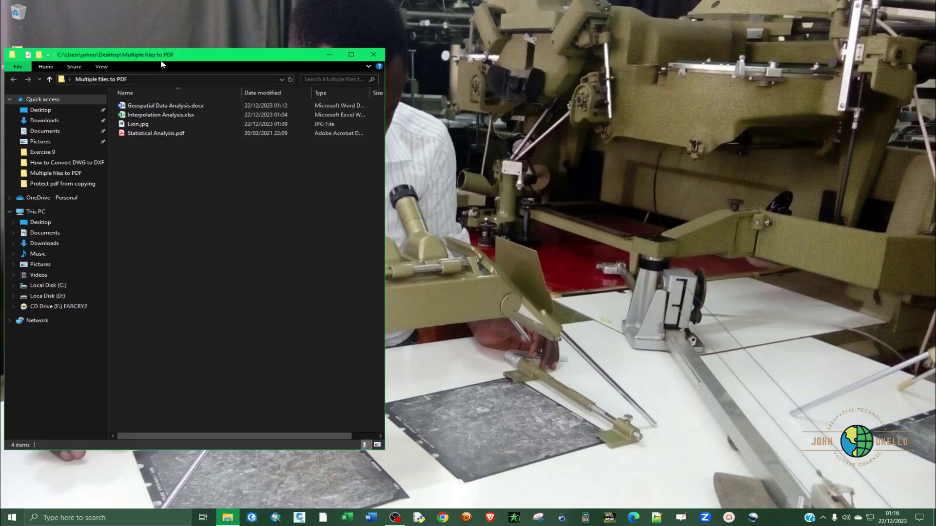
left_click_drag(188, 53, 483, 56)
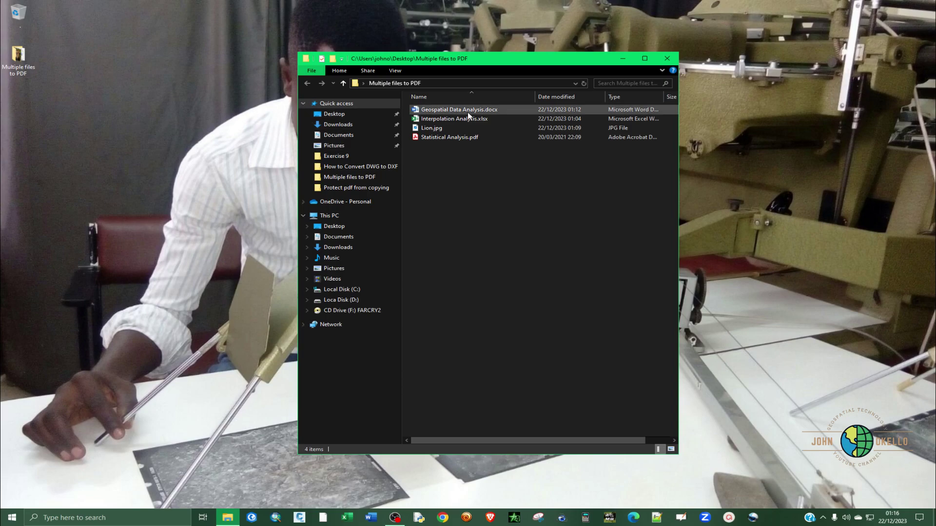
double_click(469, 112)
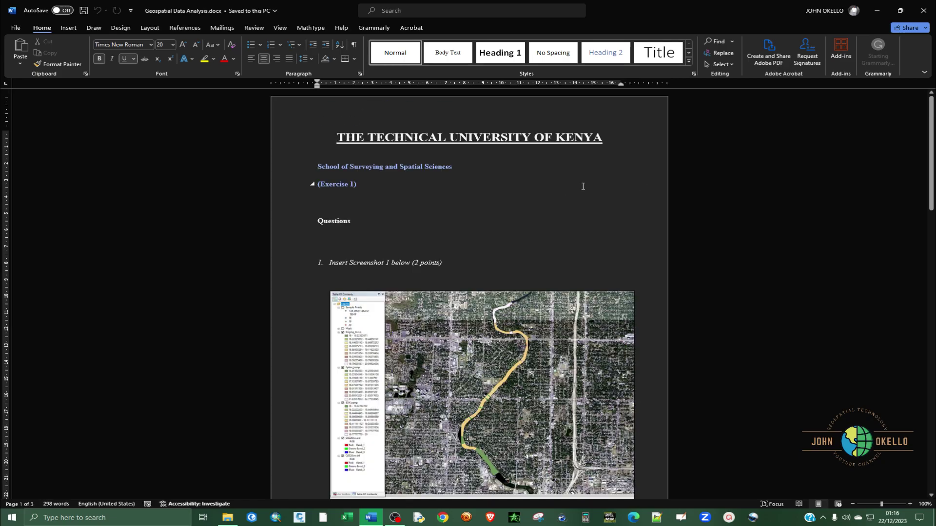
scroll(583, 187, "down", 10)
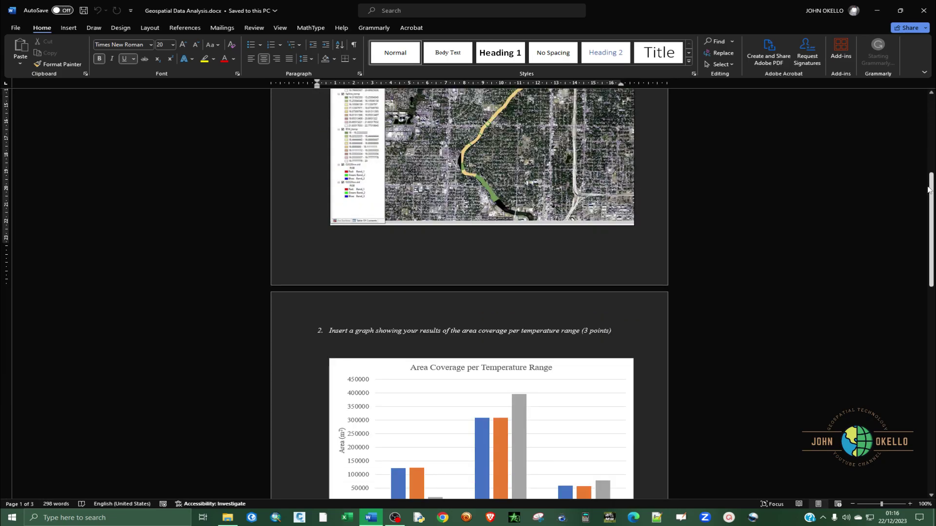
left_click_drag(928, 189, 933, 415)
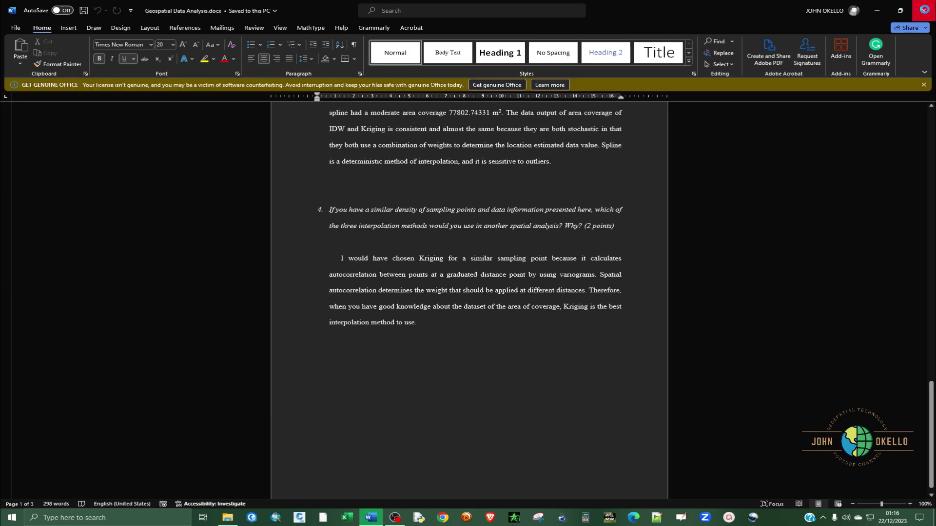
left_click(923, 10)
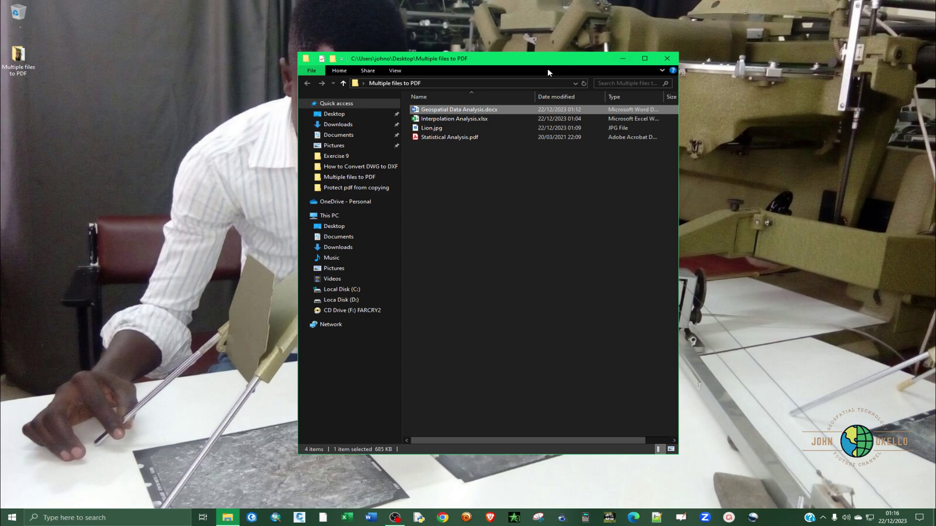
left_click(466, 120)
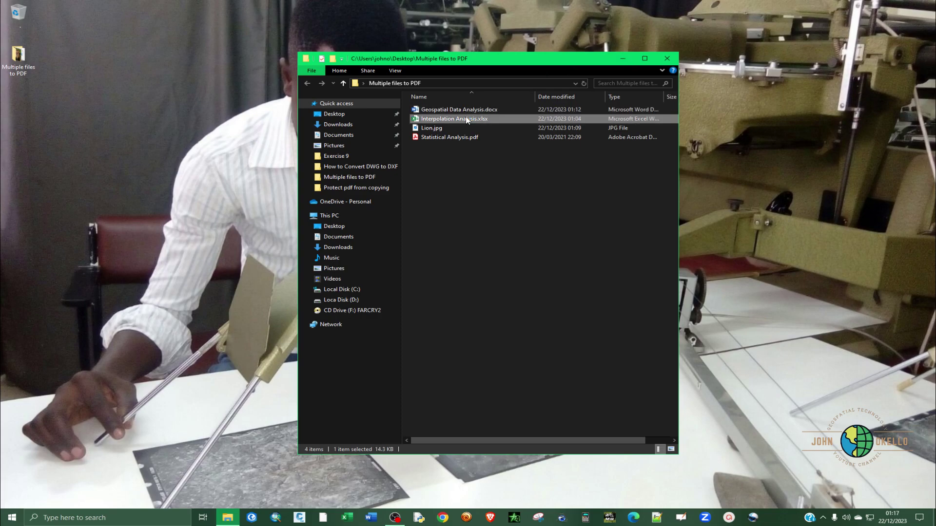
double_click(455, 122)
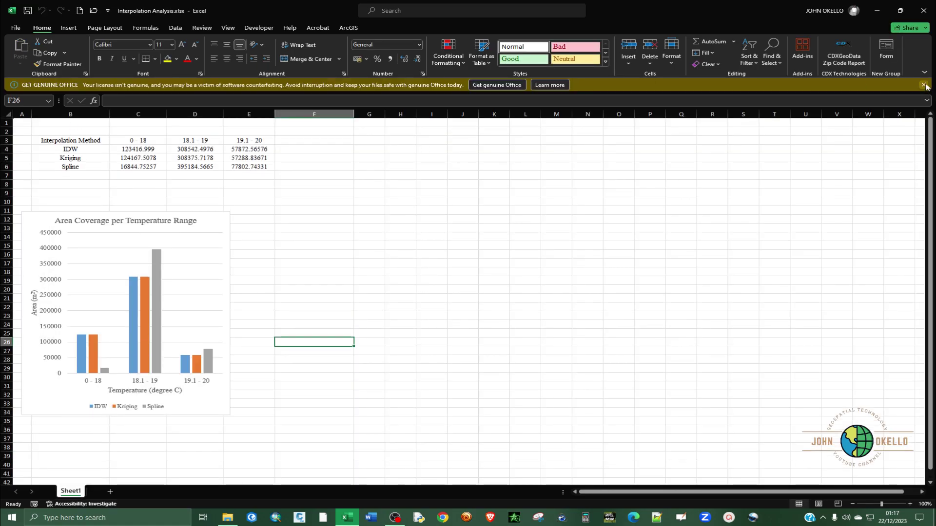
left_click(924, 85)
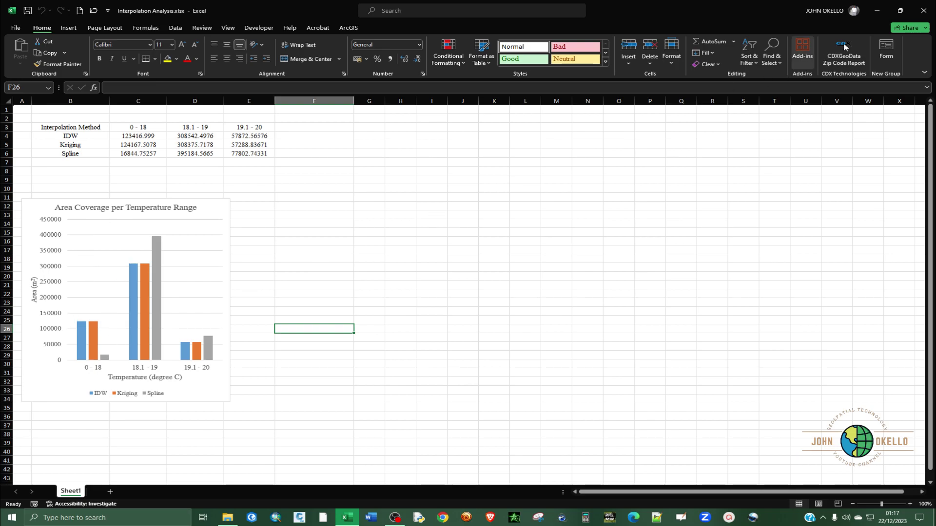
left_click(924, 11)
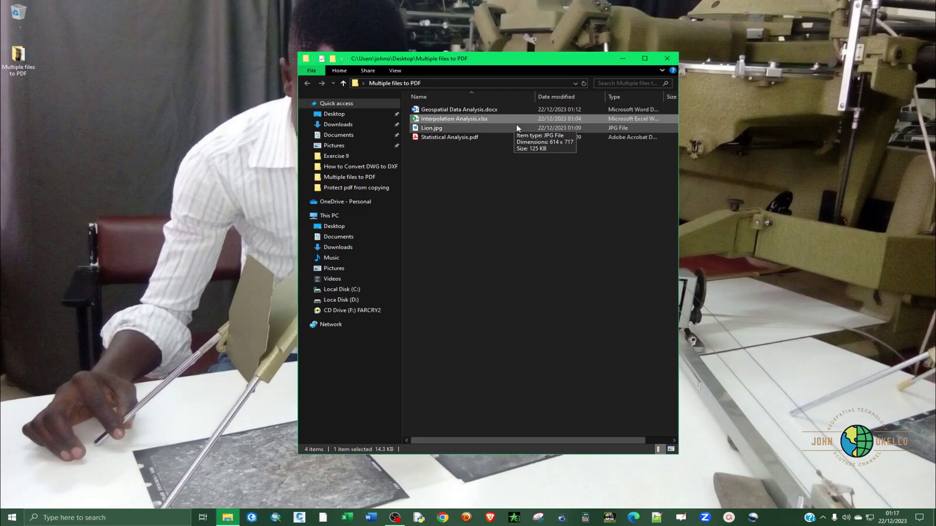
double_click(478, 128)
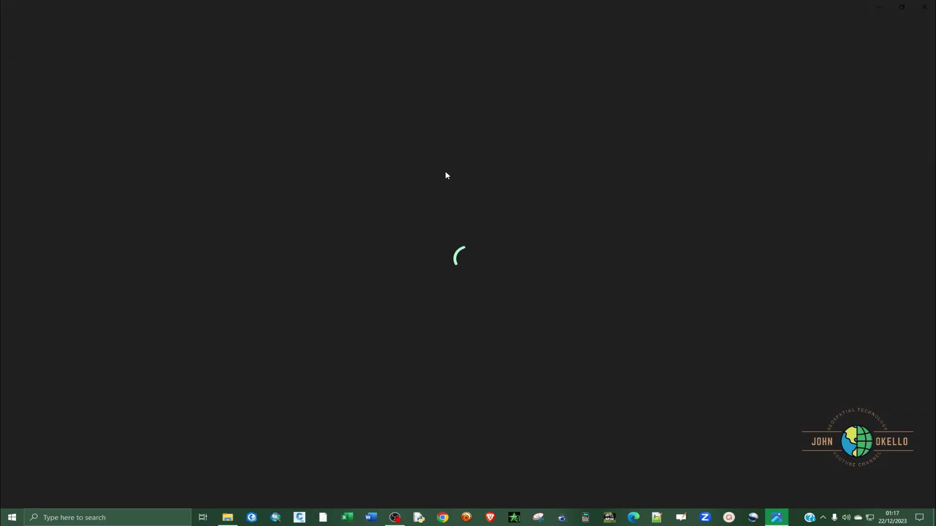
left_click(923, 7)
double_click(477, 137)
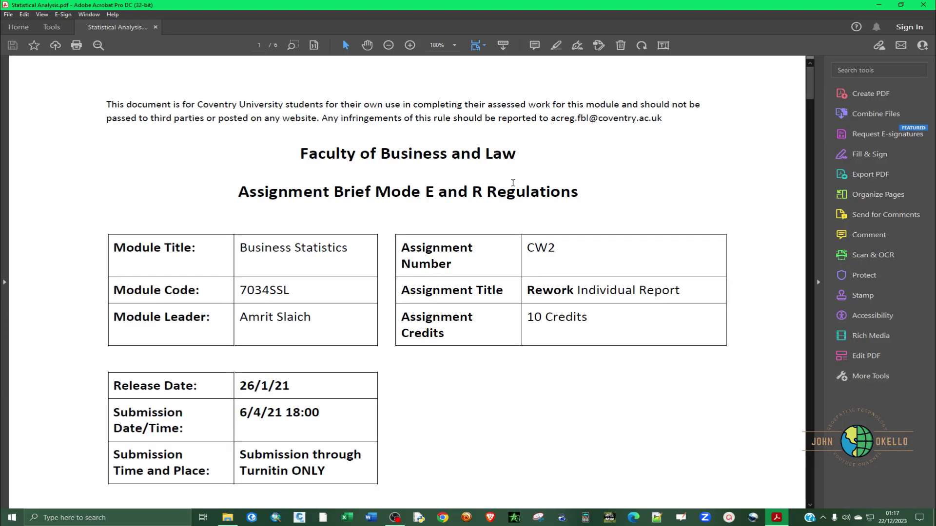
- Close the Statistical Analysis PDF in Acrobat
left_click(924, 6)
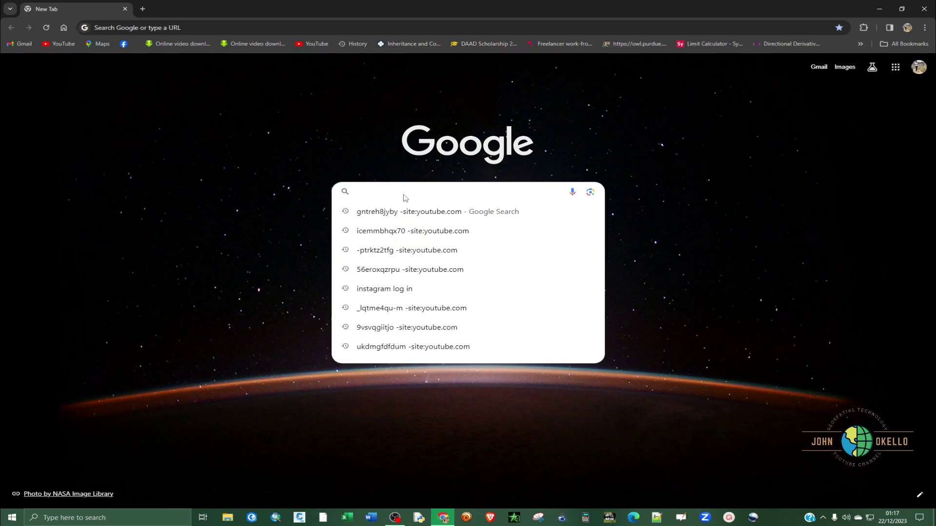
- Search Google for 'PDFEN'
type("PDFEN")
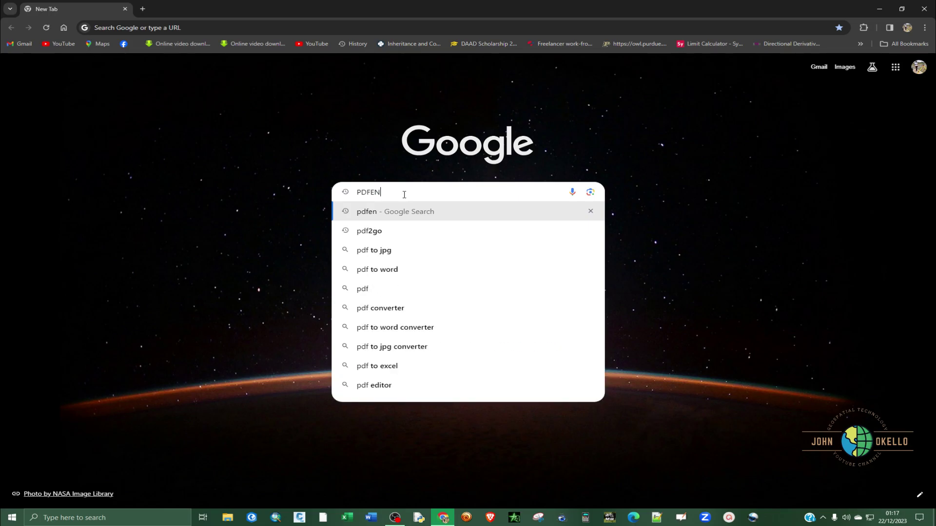
key("Return")
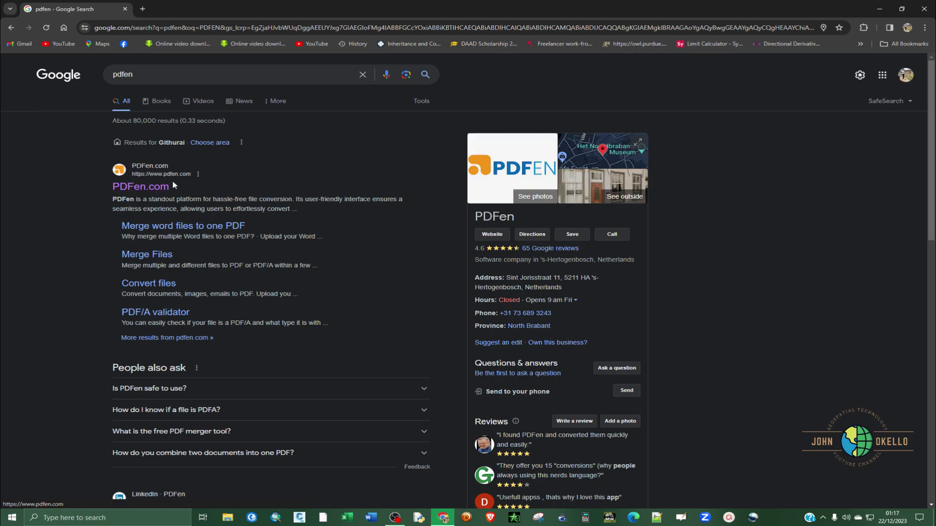
- Go to PDFen.com from the Google search results
left_click(141, 187)
left_click(156, 191)
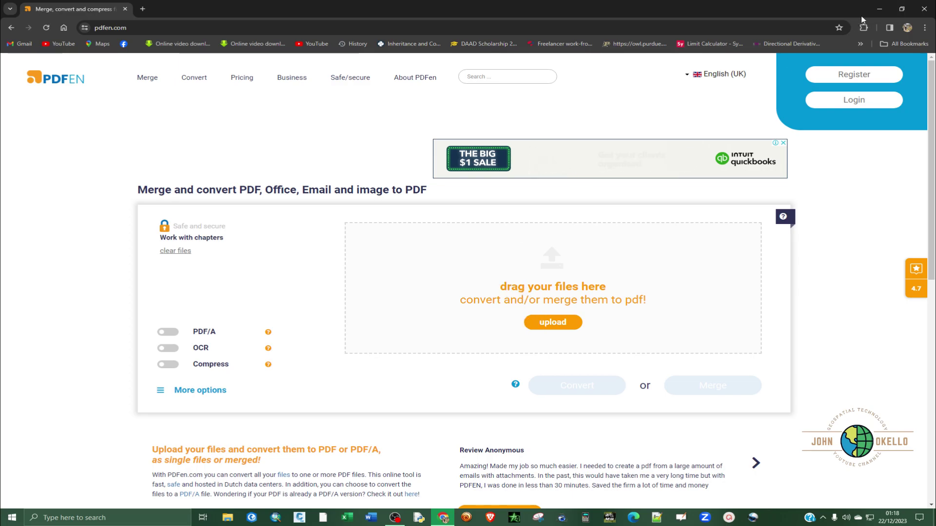
- Upload the docx, xlsx, jpg and pdf files from Desktop > Multiple files to PDF
left_click(531, 320)
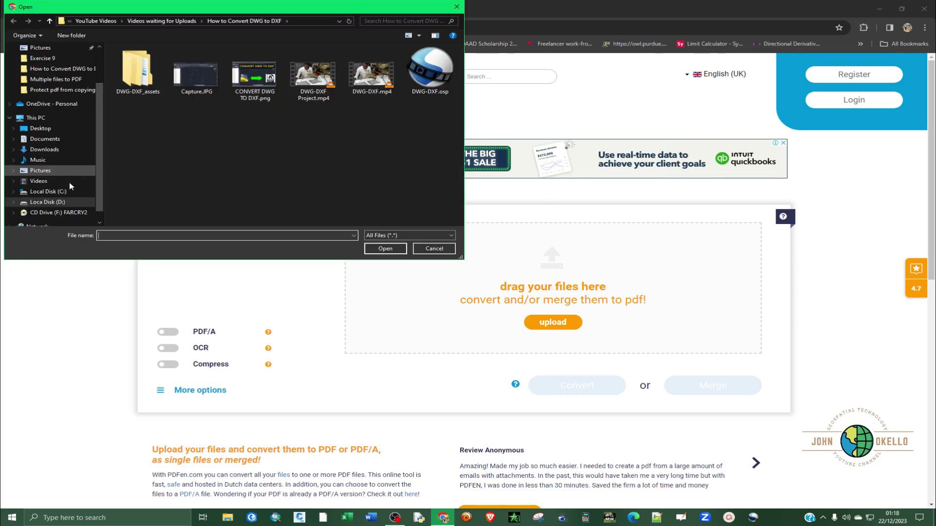
left_click(41, 128)
double_click(136, 73)
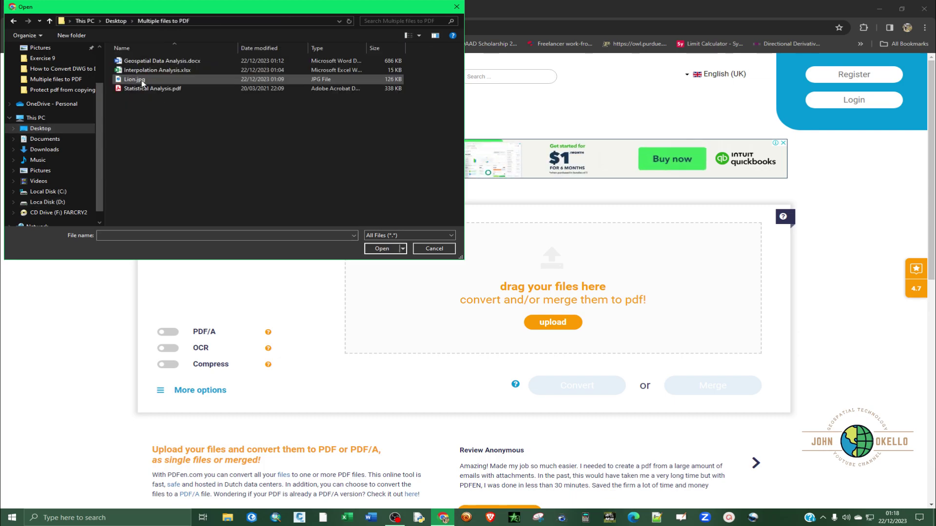
left_click(172, 62)
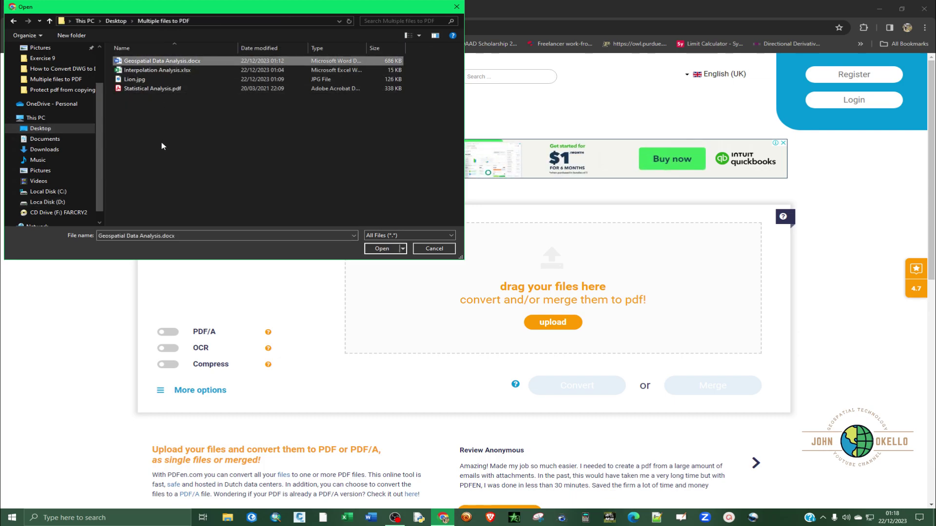
left_click(159, 90, "shift")
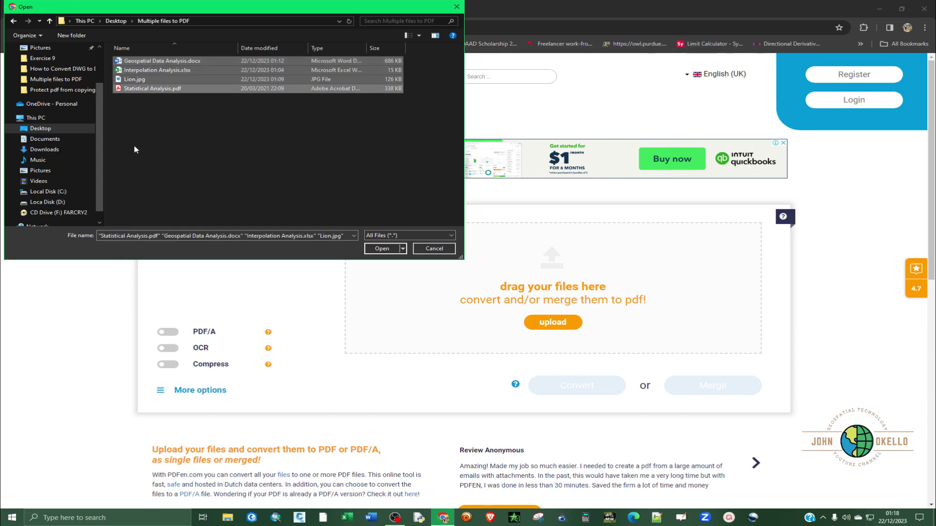
left_click(379, 249)
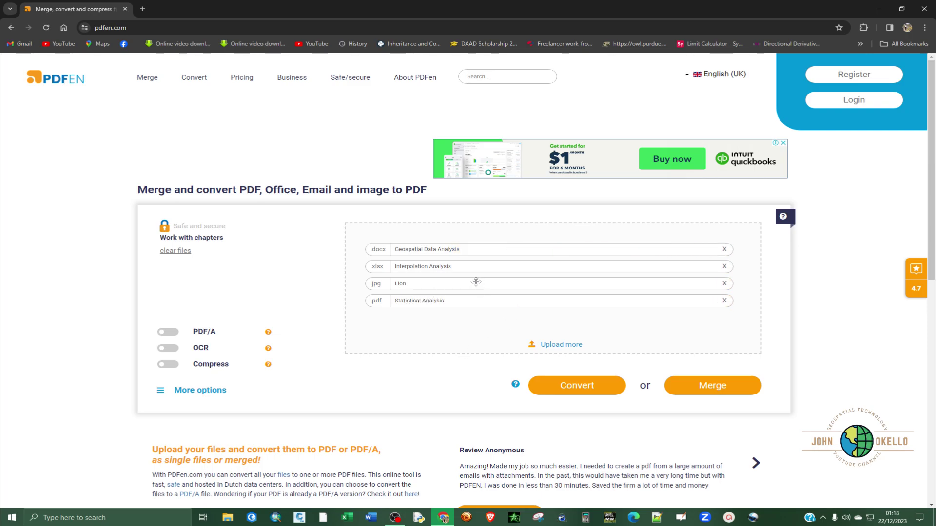
- Move Lion to the bottom and Interpolation Analysis below Statistical Analysis, then merge
left_click_drag(475, 283, 472, 298)
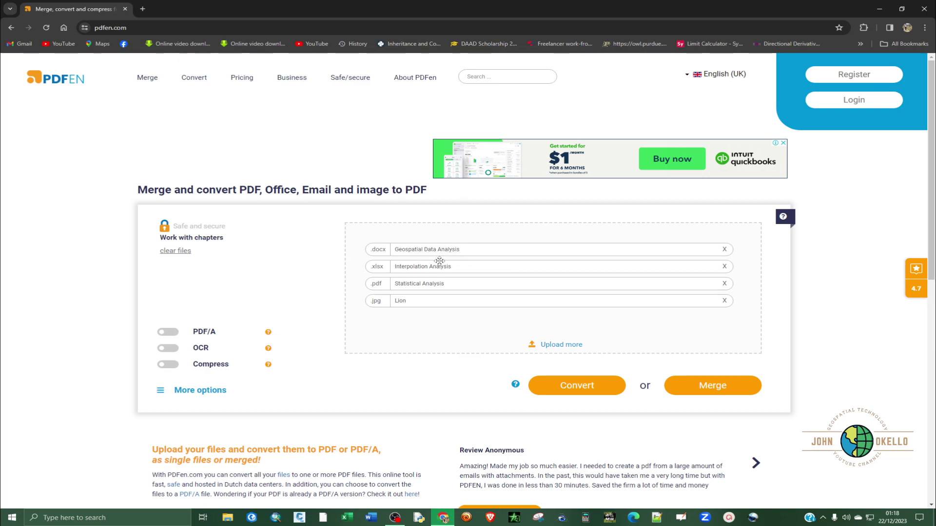
left_click_drag(432, 266, 431, 286)
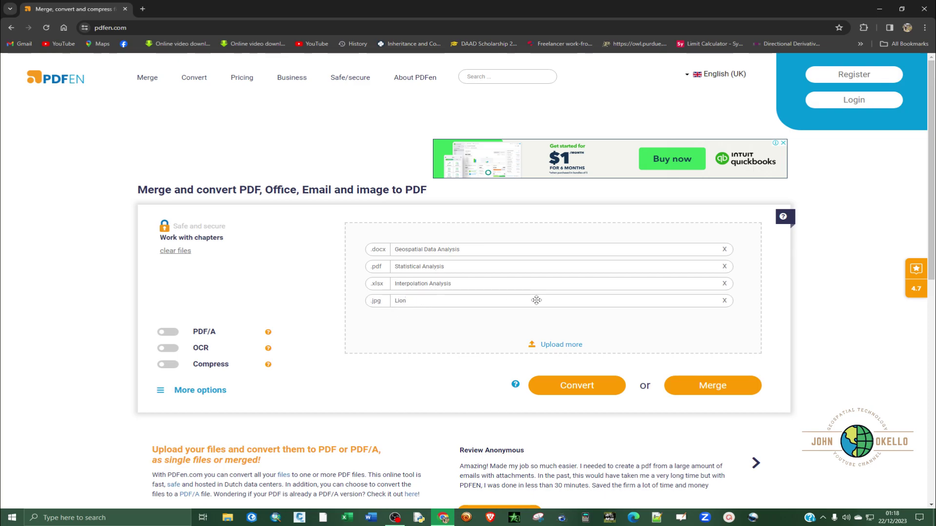
left_click(707, 386)
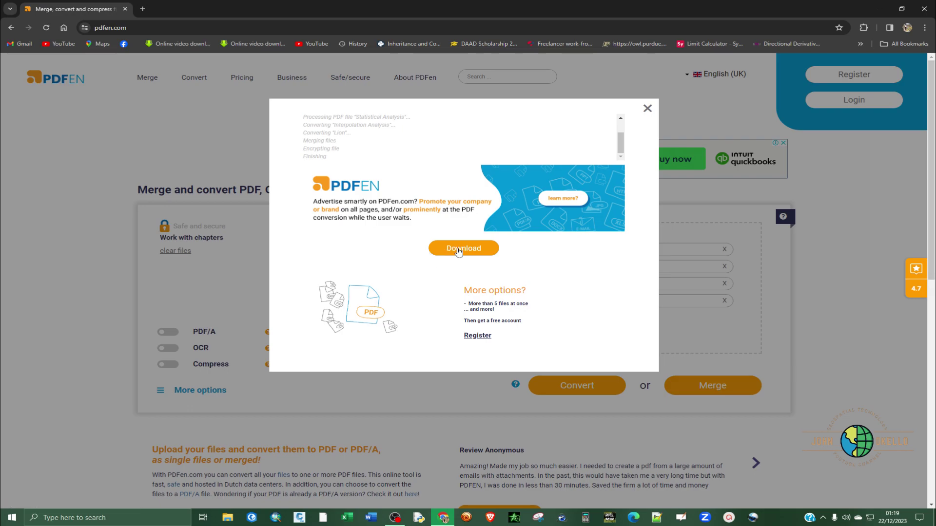
- Download the merged PDFen.pdf and check it in Chrome's recent downloads
left_click(431, 255)
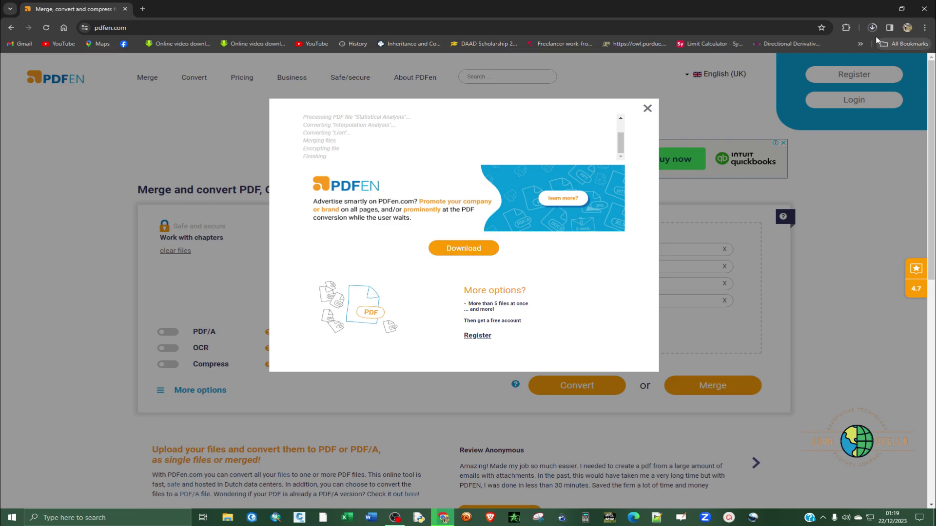
left_click(872, 28)
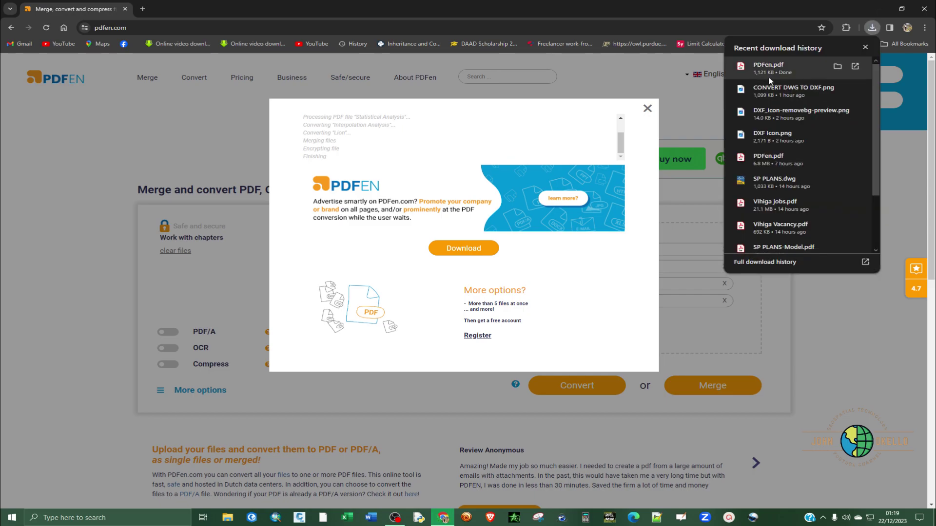
- Show PDFen.pdf in Downloads, cut it, and close the Downloads window
left_click(838, 67)
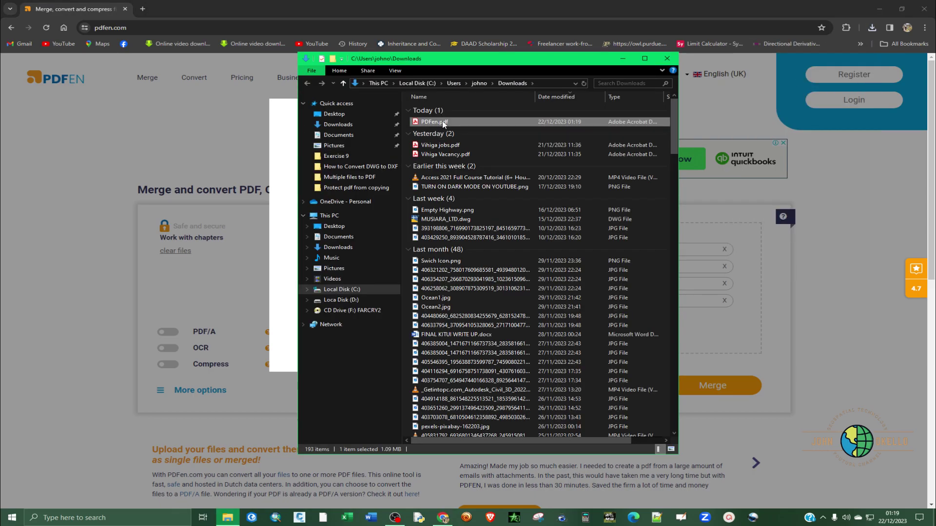
left_click(439, 124)
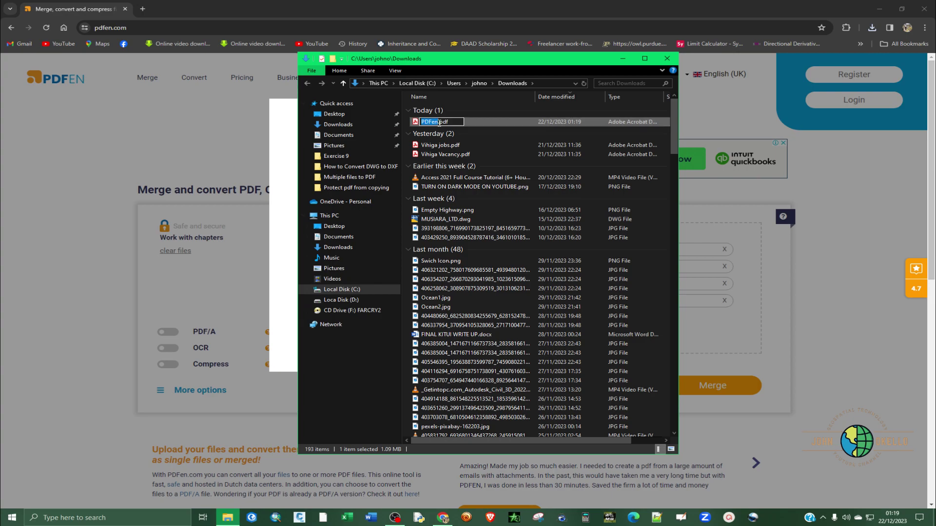
left_click(478, 121)
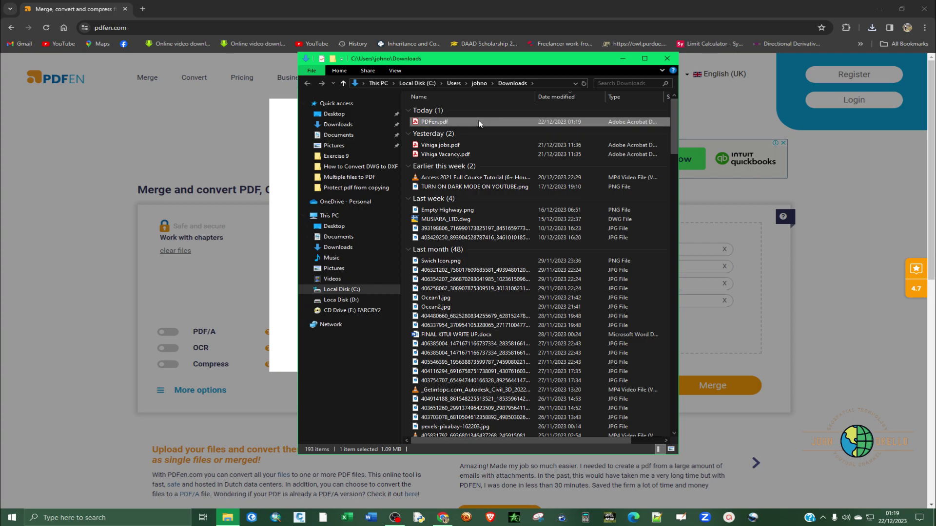
right_click(478, 124)
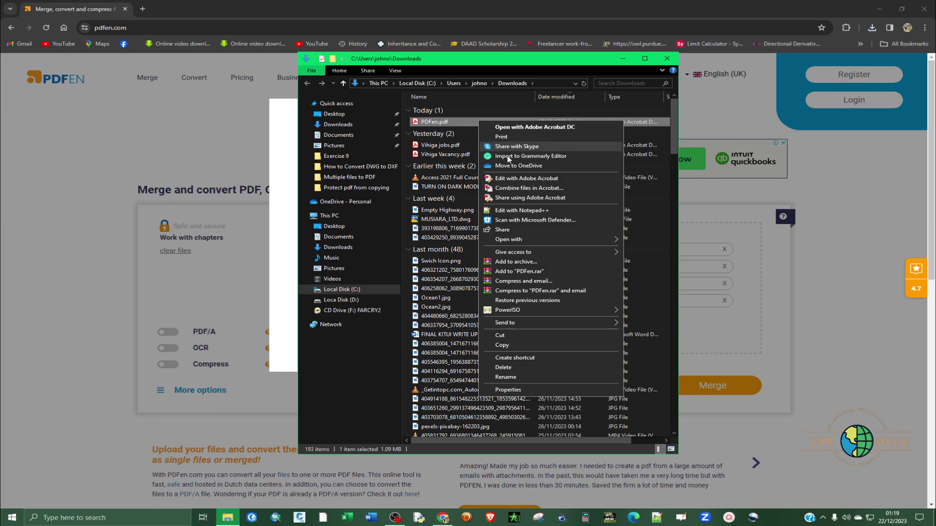
left_click(502, 336)
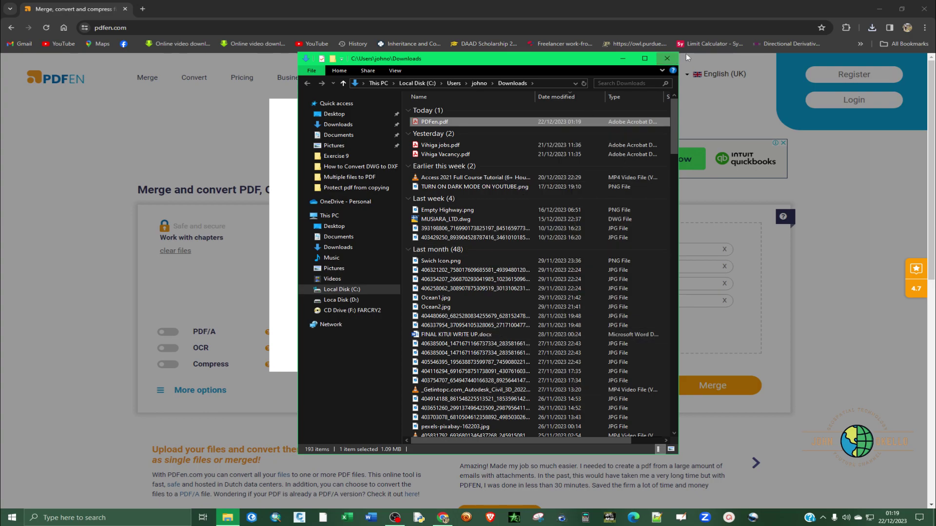
left_click(665, 59)
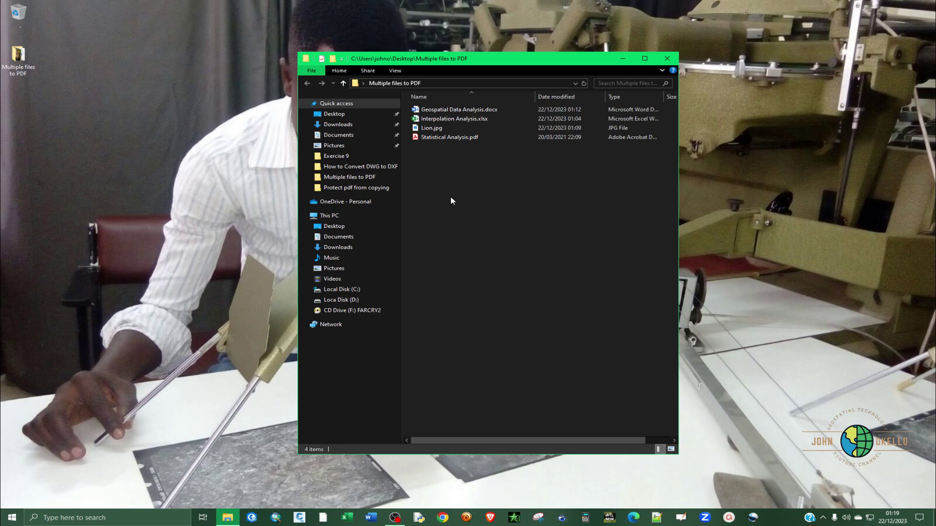
- Paste PDFen.pdf onto the desktop just below the Multiple files to PDF folder
right_click(451, 200)
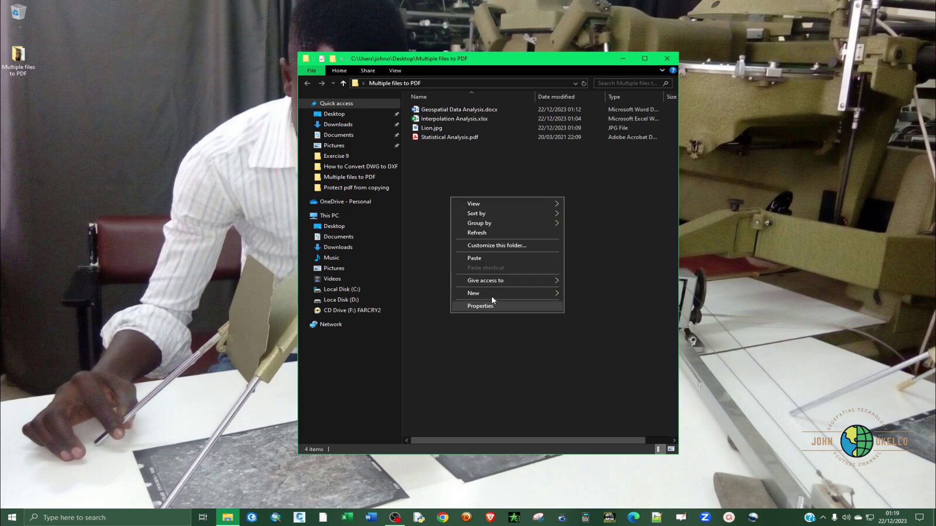
left_click(43, 134)
right_click(34, 118)
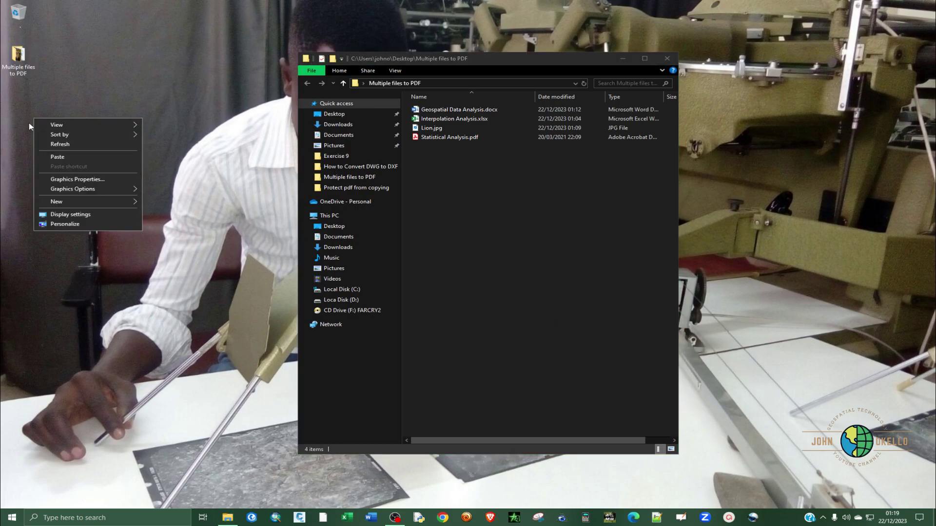
mouse_move(94, 202)
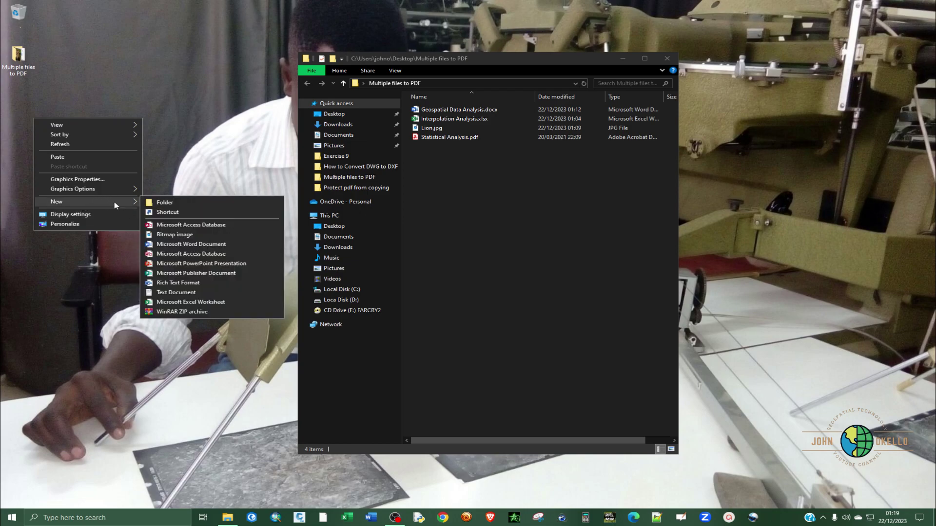
left_click(58, 156)
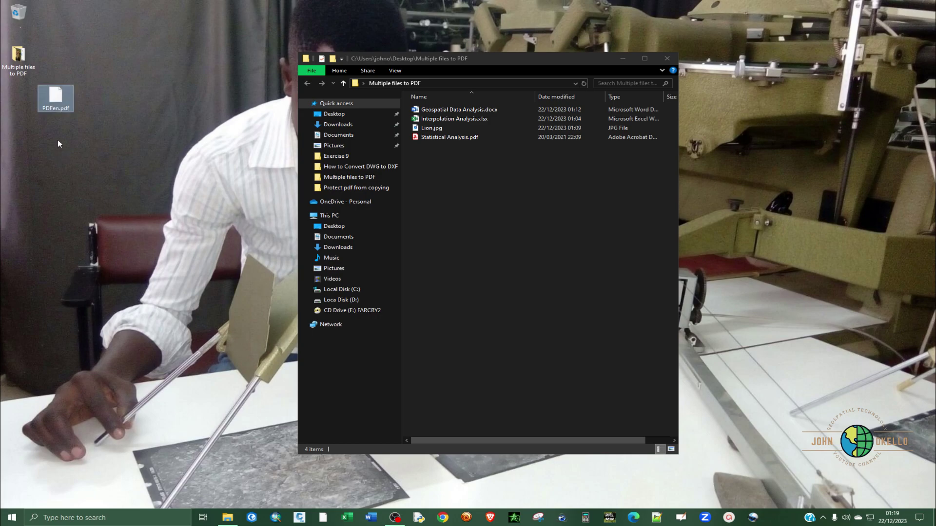
left_click_drag(61, 97, 17, 108)
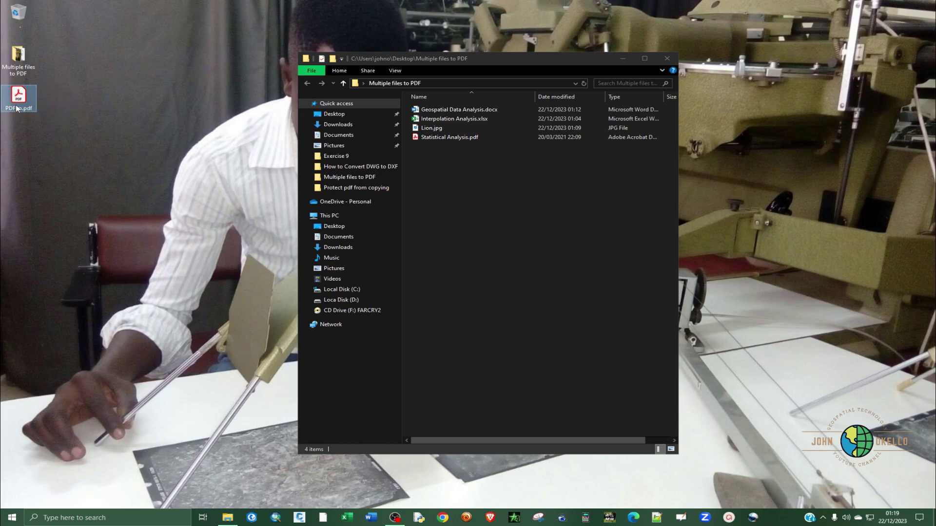
- Rename the file to 'Combined PDF From Web'
left_click(20, 109)
type("Com")
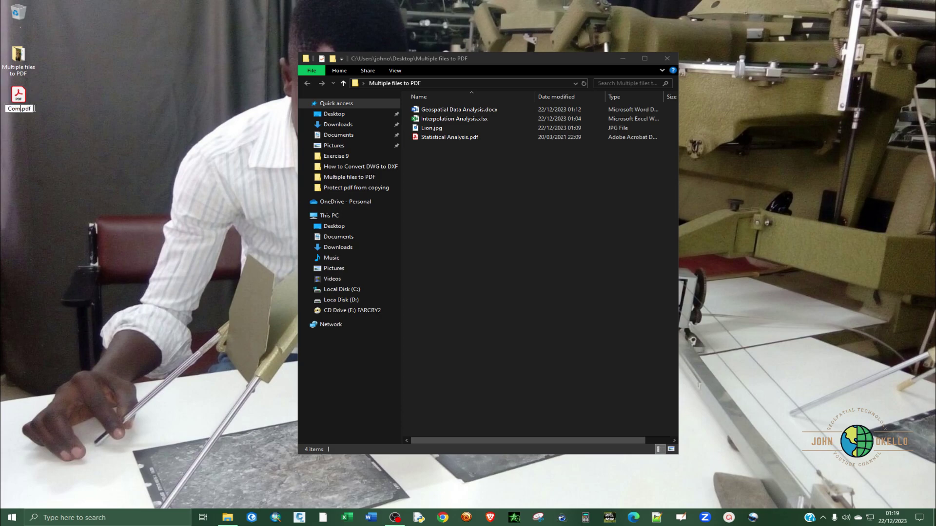
type("bined PDF From")
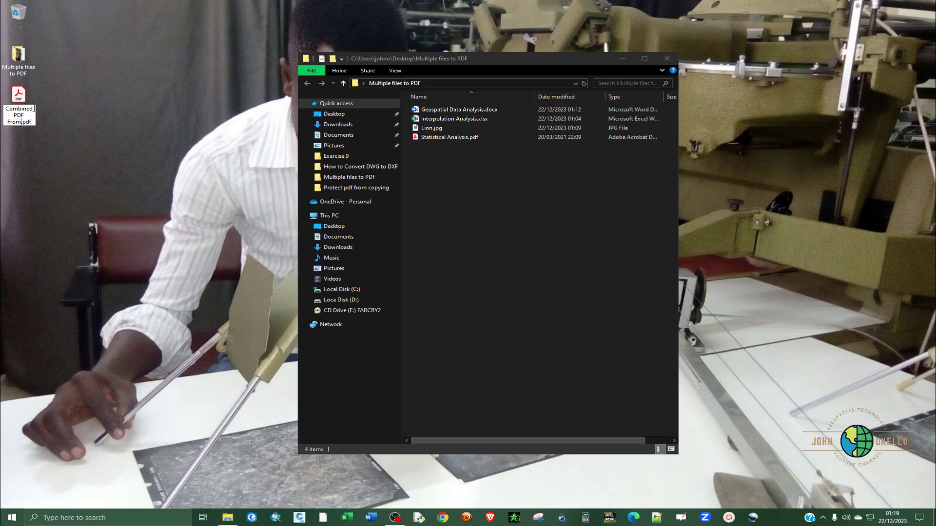
type(" Web")
key("Return")
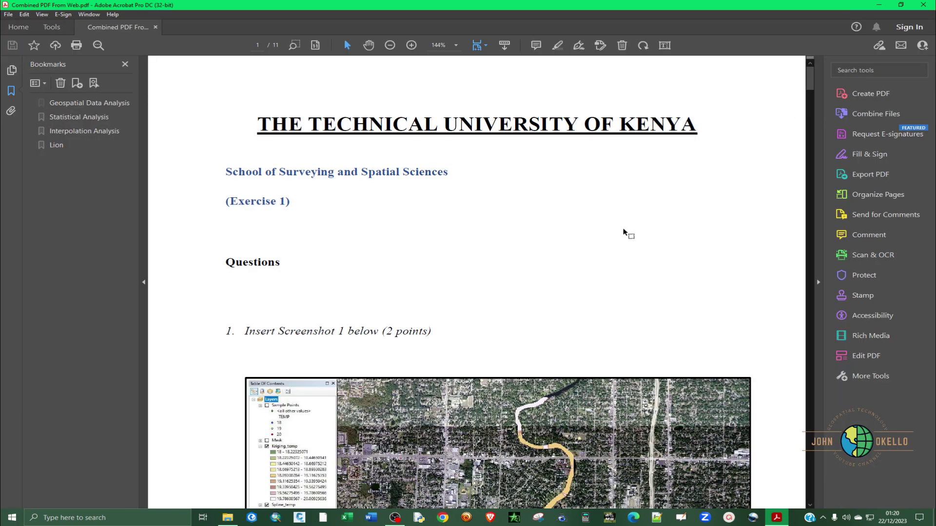
- View Combined PDF From Web at 100% zoom
scroll(622, 234, "down", 1)
left_click(455, 47)
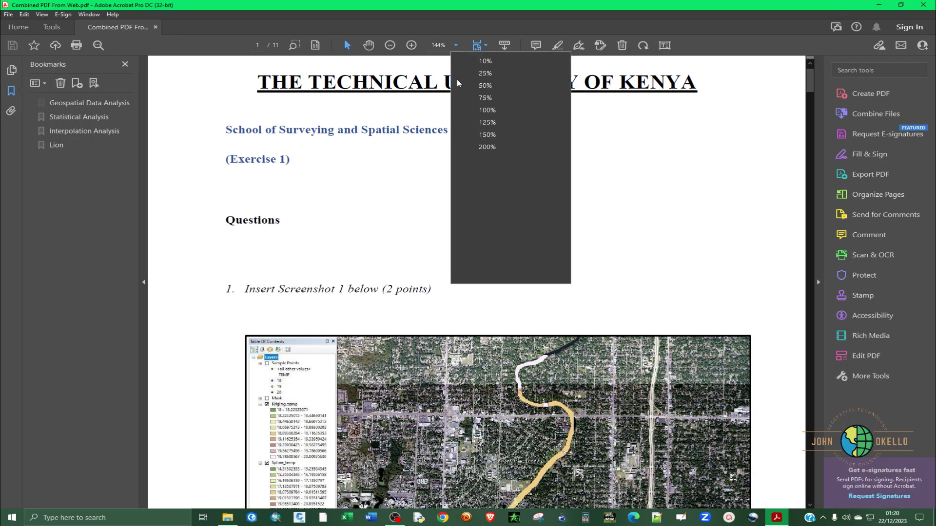
left_click(493, 124)
- Scroll through all 11 pages down to the lion image on the last page
scroll(560, 154, "down", 4)
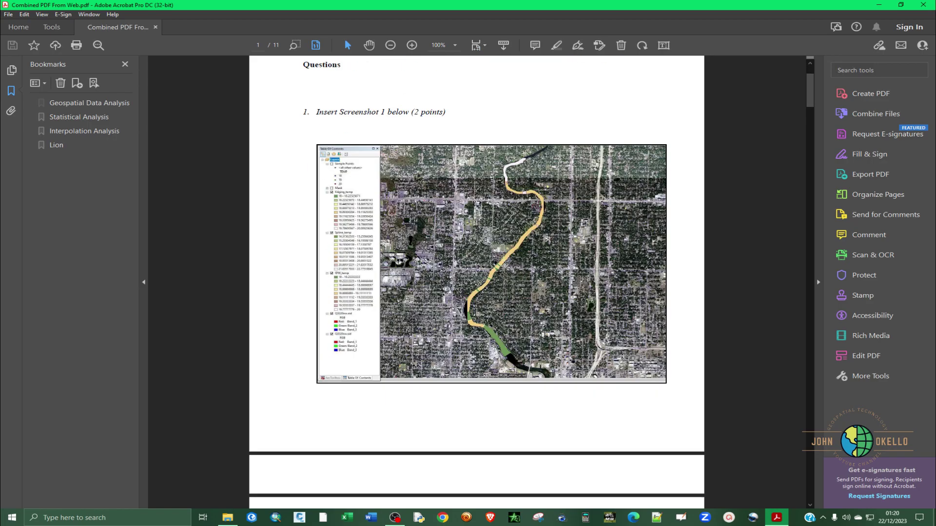
left_click_drag(811, 97, 808, 288)
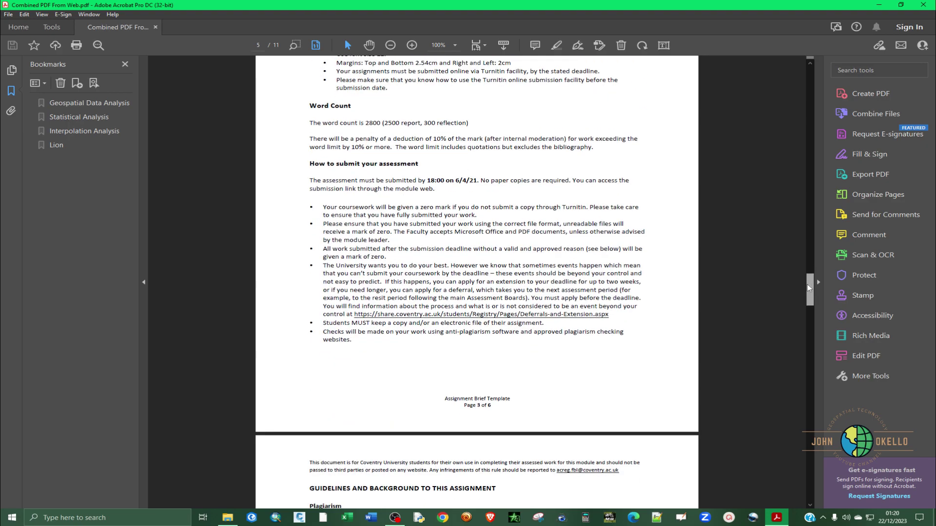
scroll(768, 296, "down", 8)
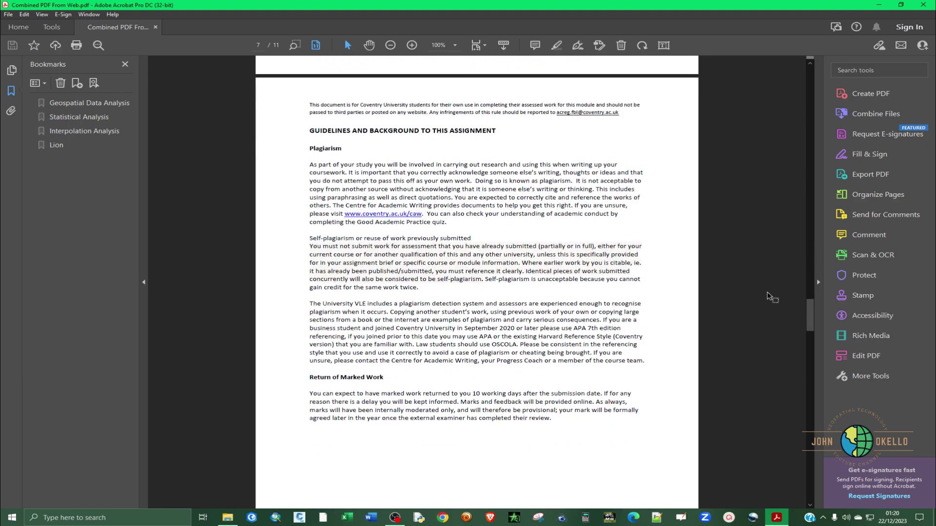
left_click_drag(809, 312, 811, 480)
scroll(532, 276, "down", 3)
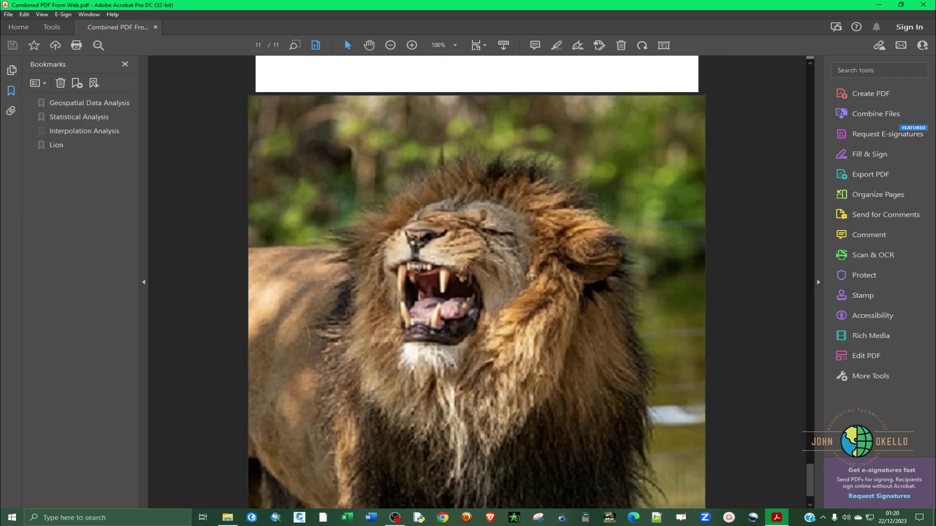
scroll(532, 276, "down", 3)
scroll(499, 256, "up", 15)
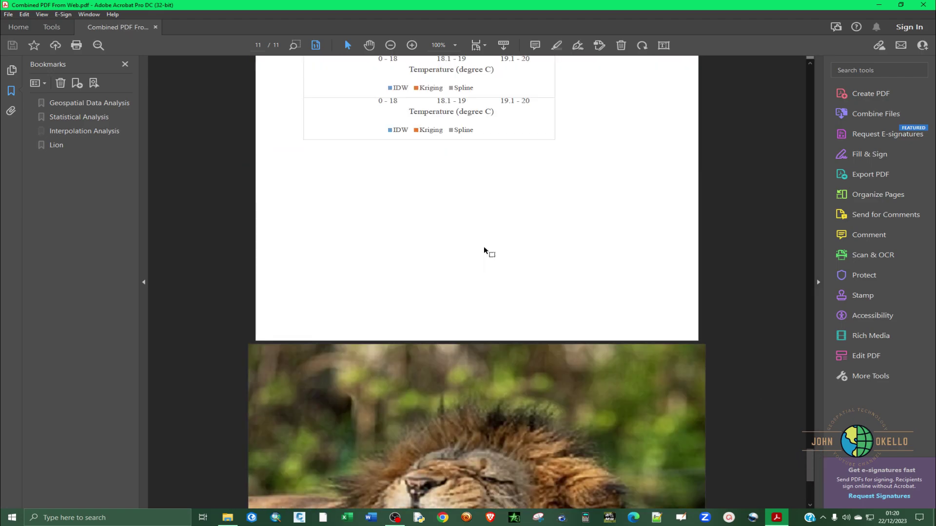
scroll(482, 242, "up", 3)
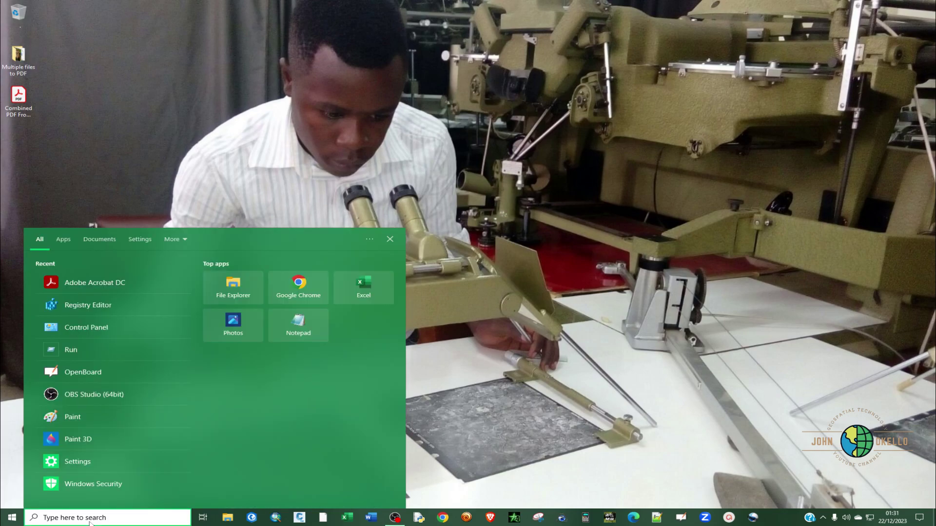
- Search the Start Menu for 'acr' and launch Adobe Acrobat DC
type("acr")
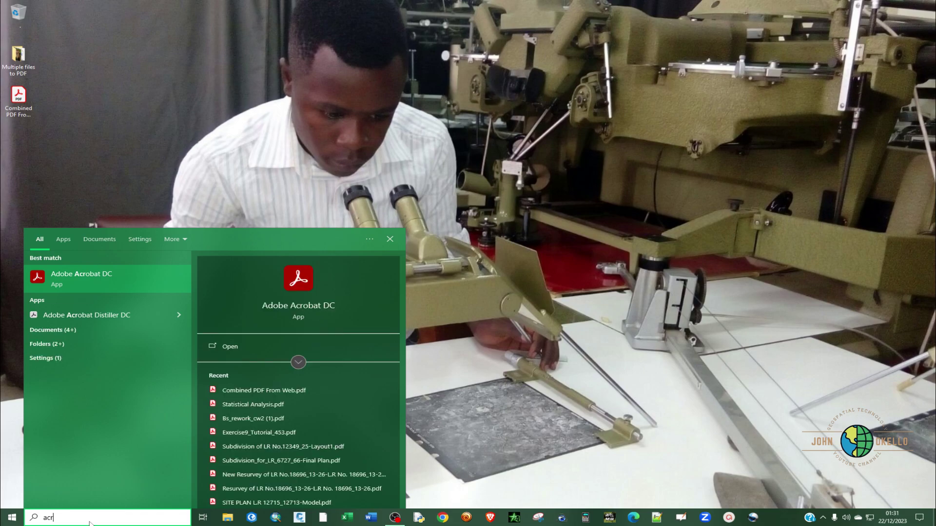
left_click(90, 276)
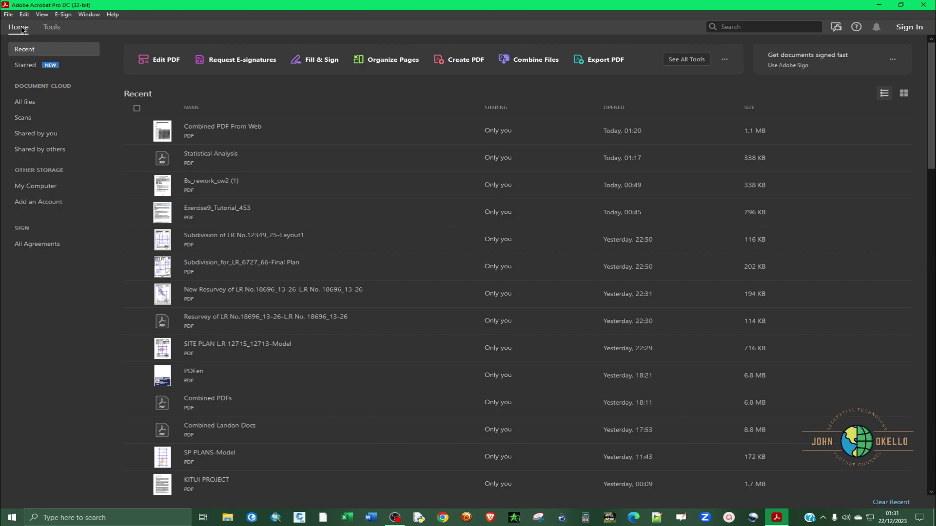
- From Tools, open Create PDF and choose Multiple Files with Combine Files selected
left_click(49, 29)
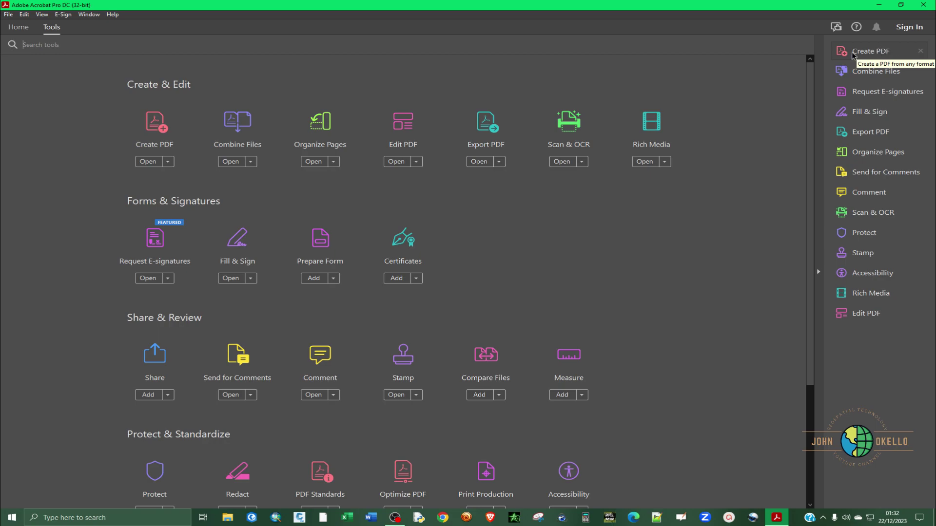
left_click(150, 129)
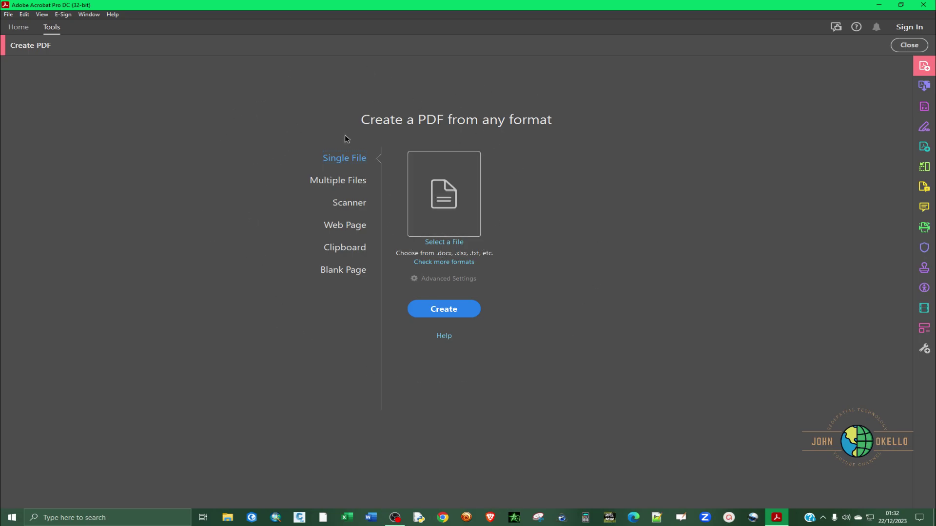
left_click(327, 183)
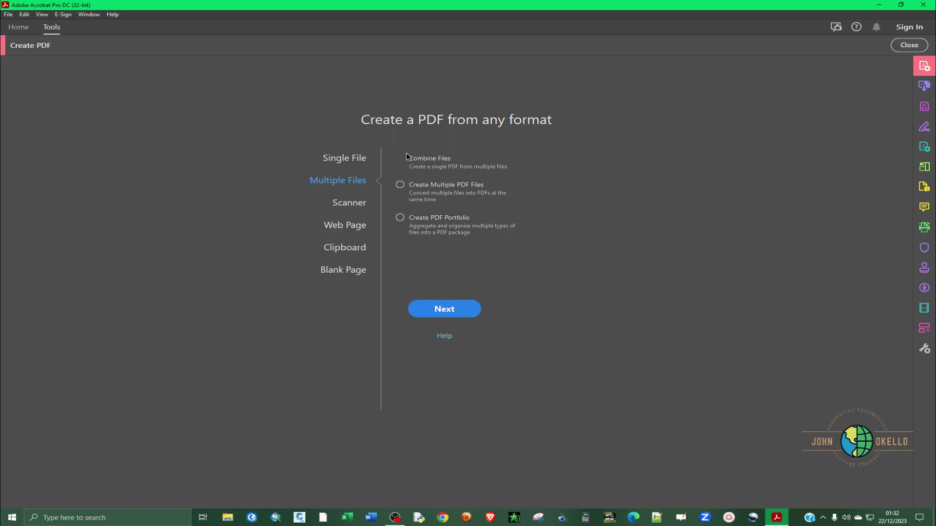
- Start Combine Files and twice try picking the four files individually, closing the picker unused
left_click(426, 309)
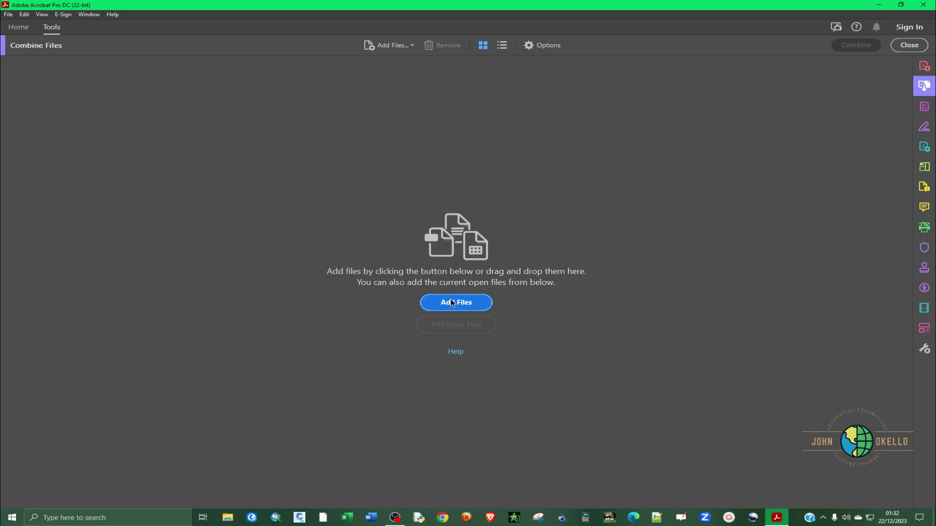
left_click(478, 304)
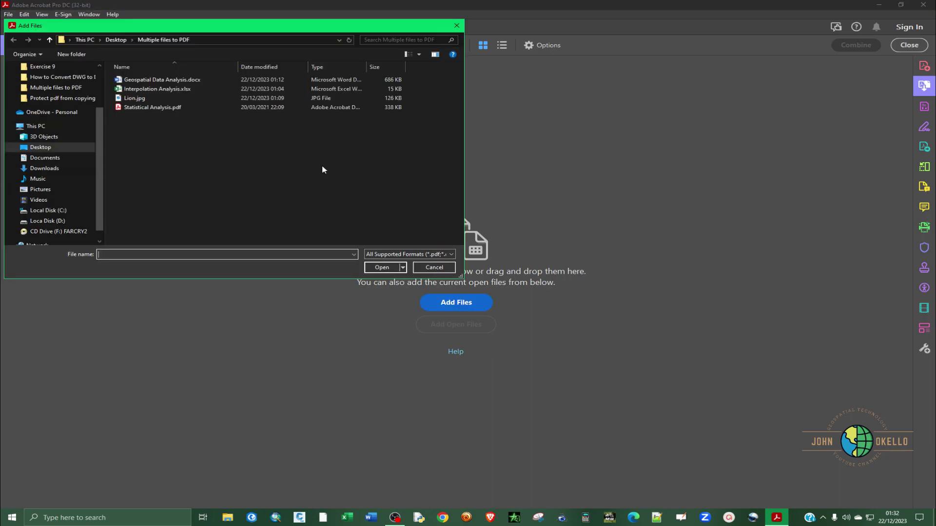
left_click(163, 81)
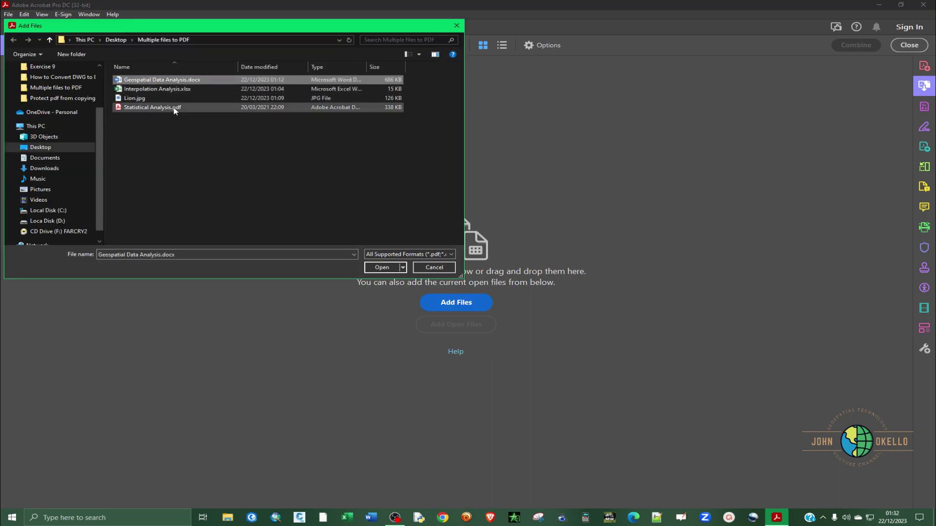
left_click(208, 106, "shift")
left_click(457, 25)
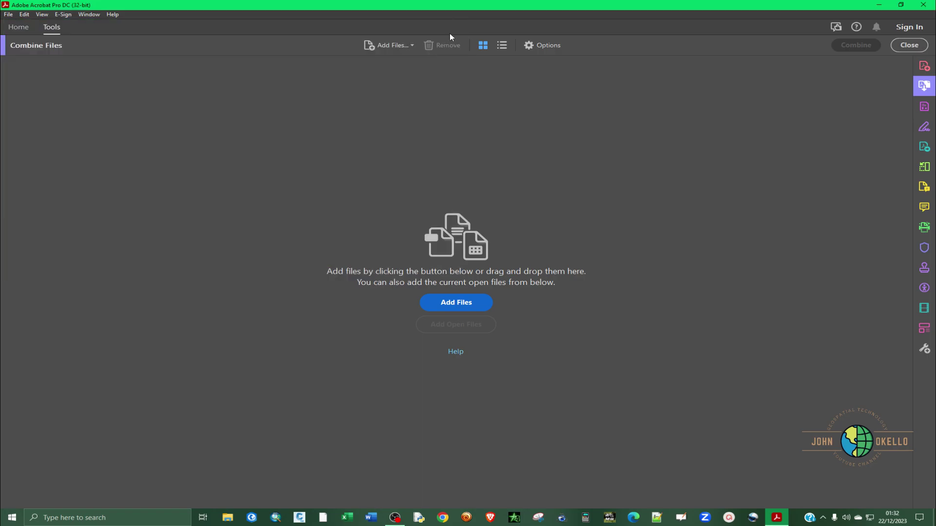
left_click(406, 45)
left_click(403, 60)
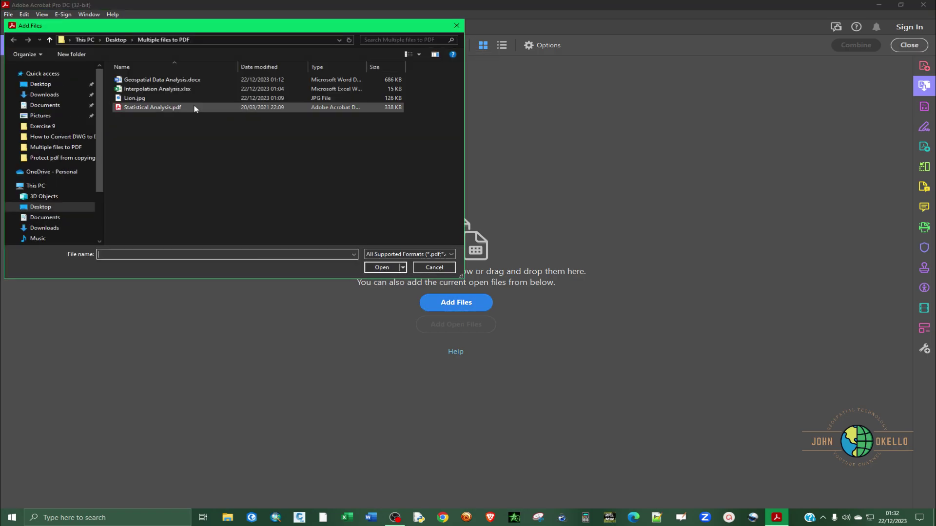
left_click(195, 79)
left_click(194, 109, "shift")
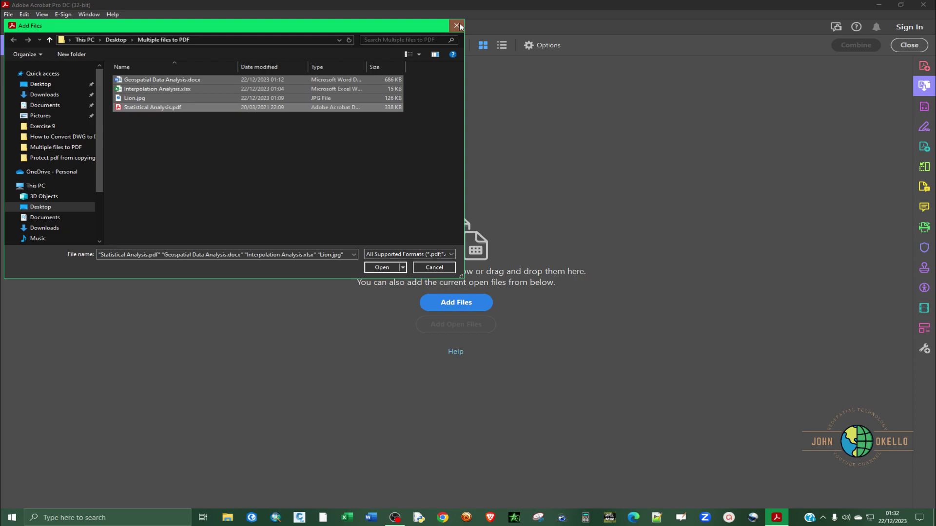
left_click(457, 26)
- Add the whole 'Multiple files to PDF' folder from the Desktop to the combine list
left_click(385, 49)
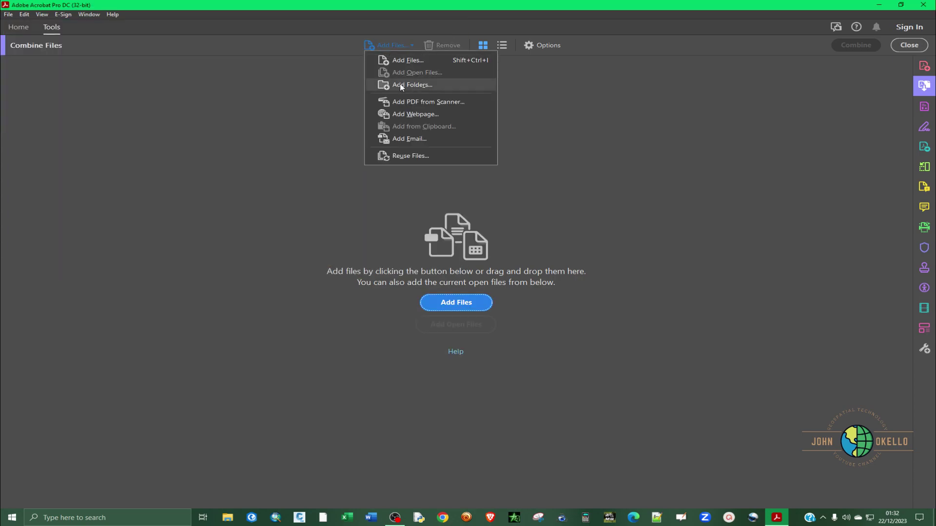
left_click(402, 86)
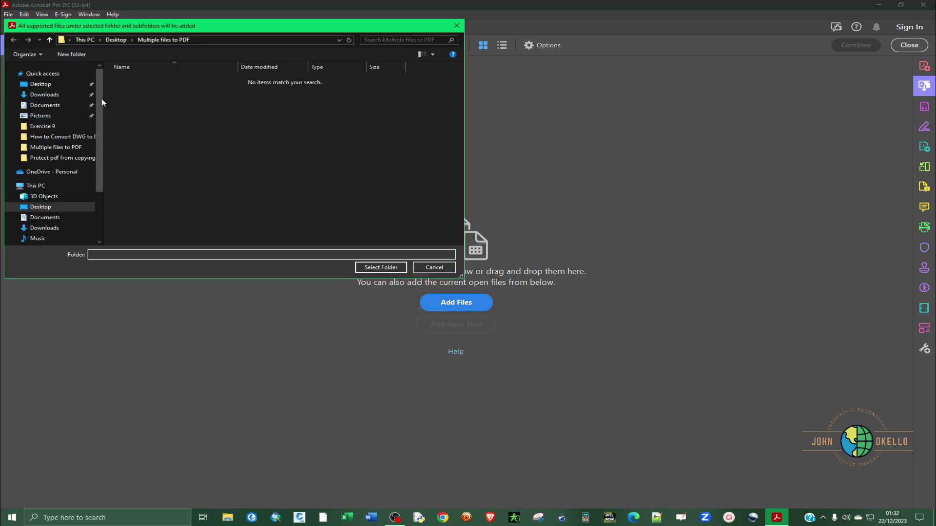
left_click(116, 39)
left_click(133, 89)
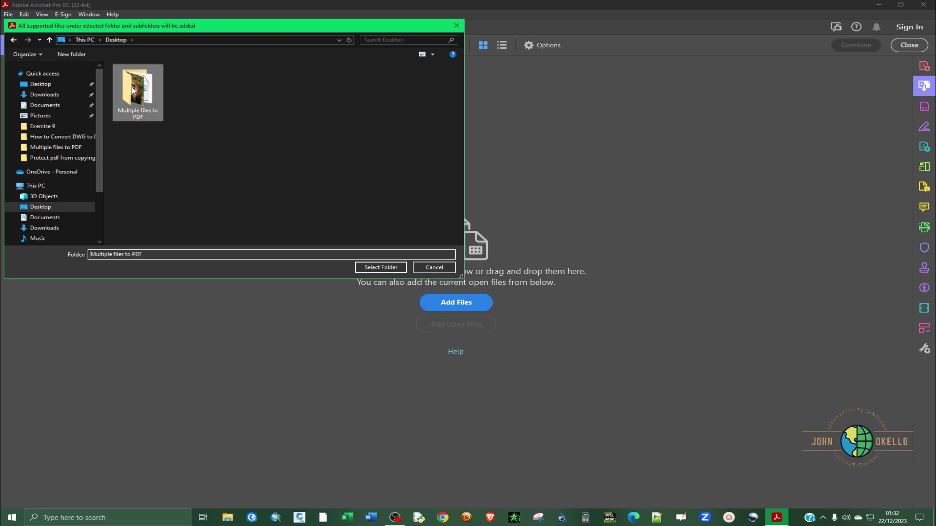
left_click(381, 267)
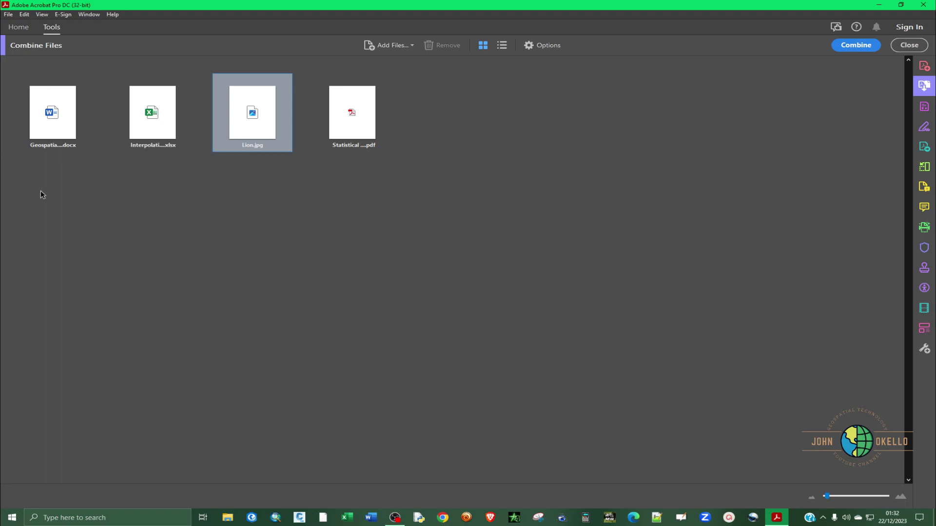
- Move Lion.jpg to the end and the Excel workbook after Statistical Analysis, then deselect
left_click(280, 219)
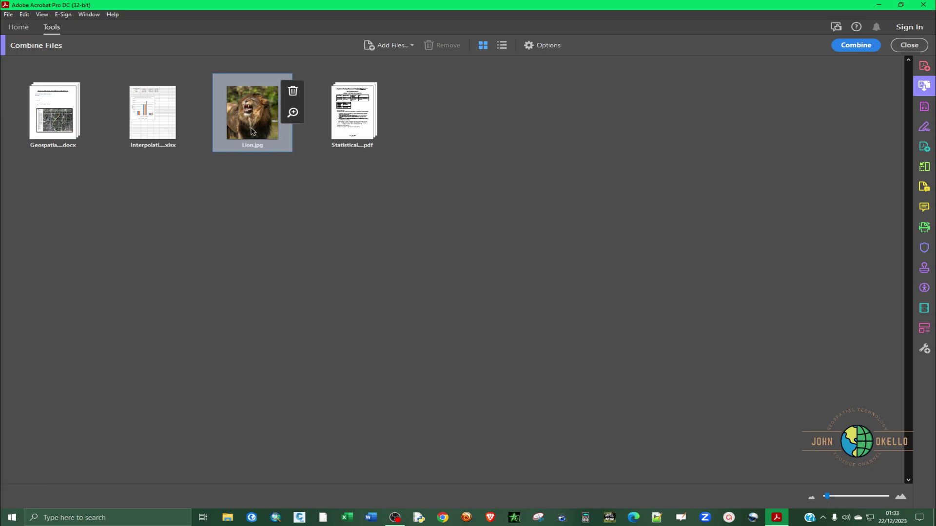
left_click_drag(254, 132, 406, 136)
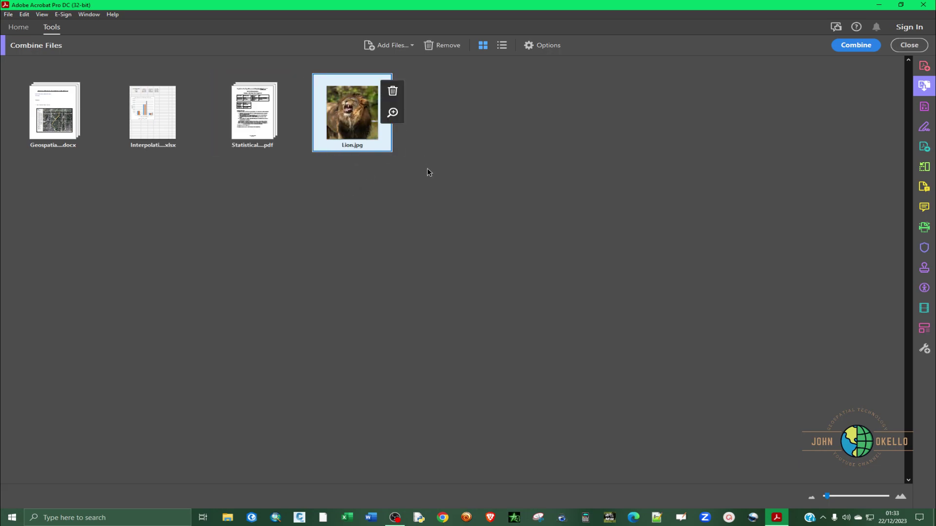
left_click_drag(147, 132, 284, 128)
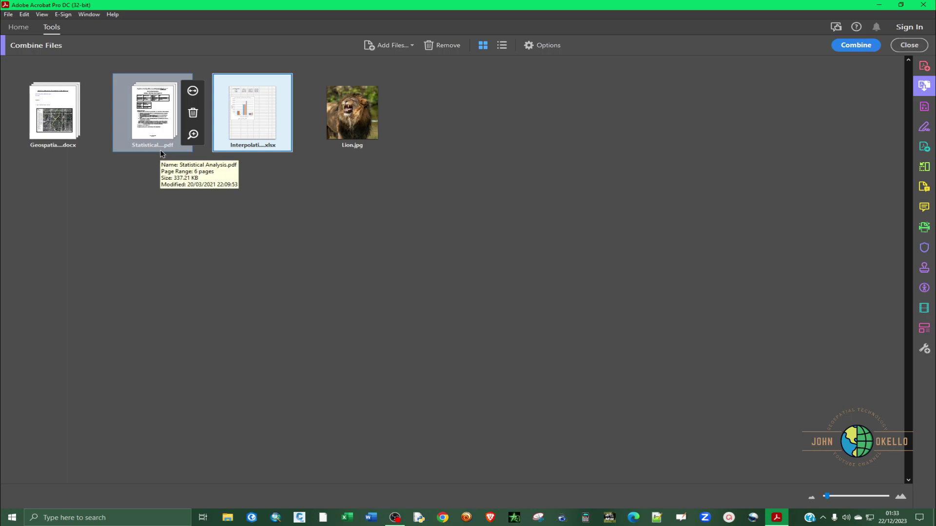
mouse_move(171, 128)
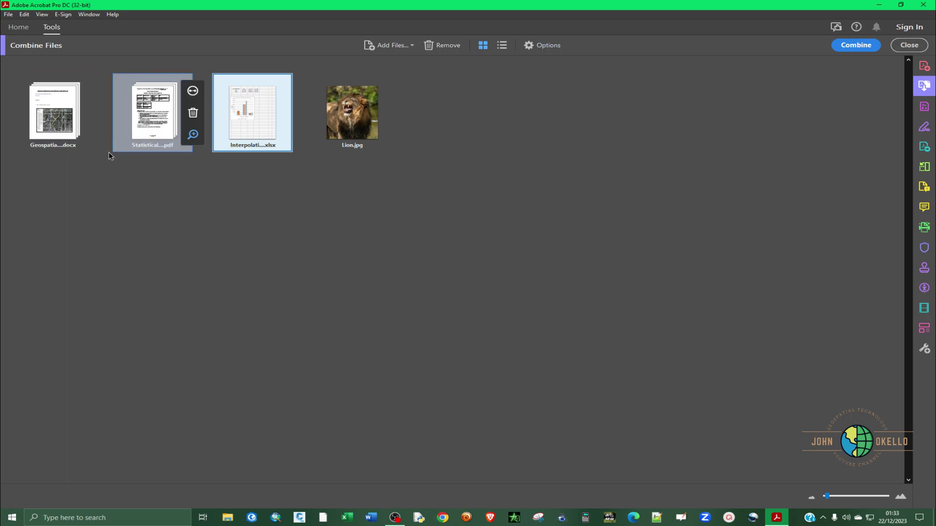
mouse_move(52, 123)
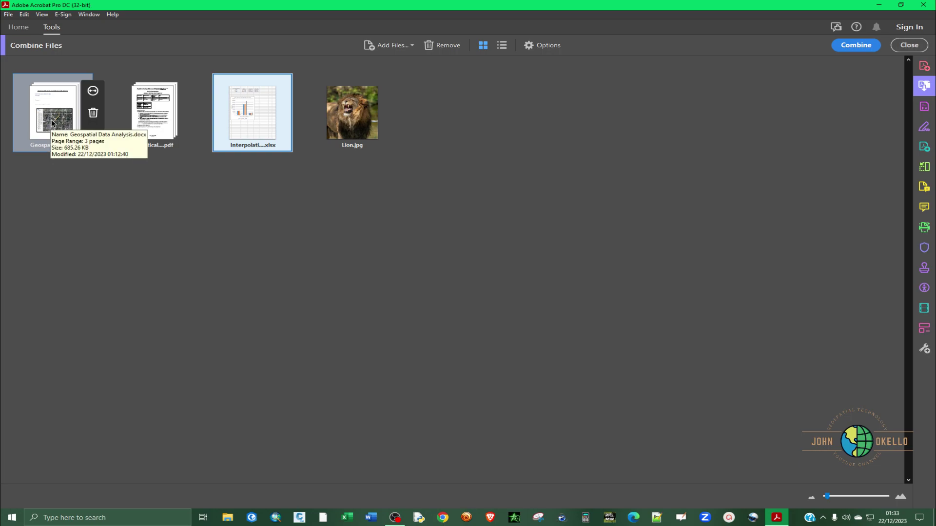
mouse_move(152, 142)
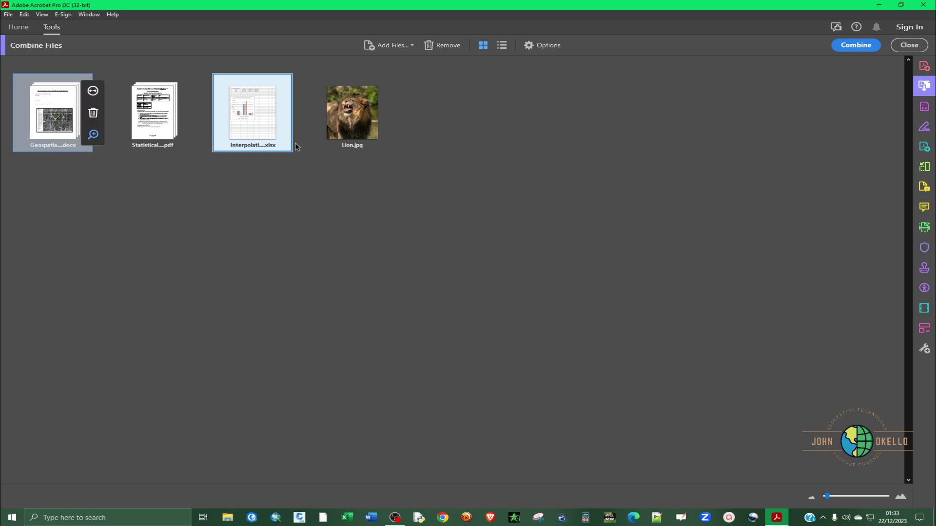
mouse_move(359, 132)
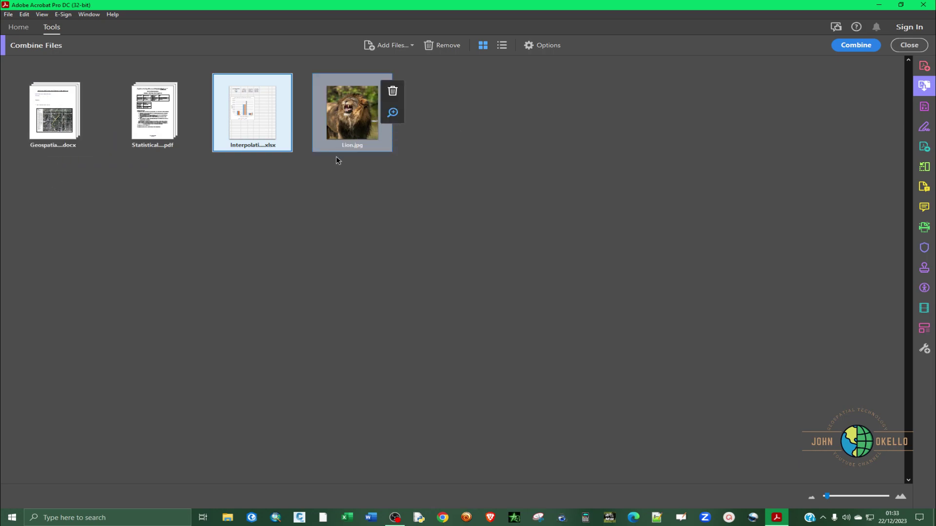
left_click(416, 193)
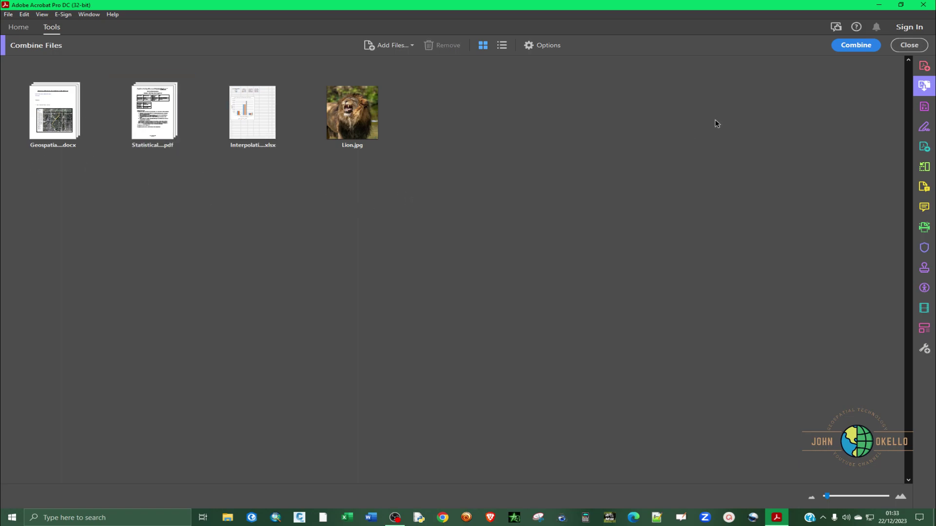
- Combine the four files into Binder1.pdf
left_click(858, 45)
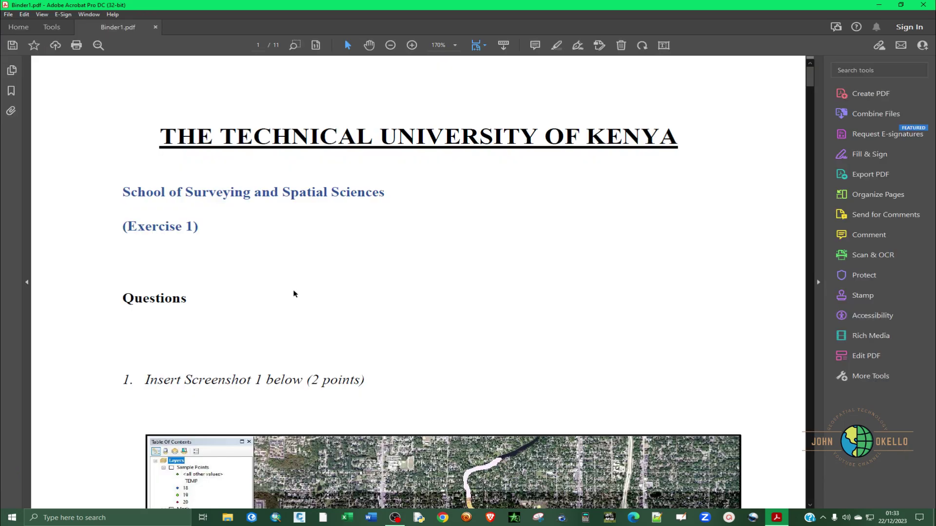
- Set Binder1.pdf's zoom level to 100%
scroll(302, 188, "down", 2)
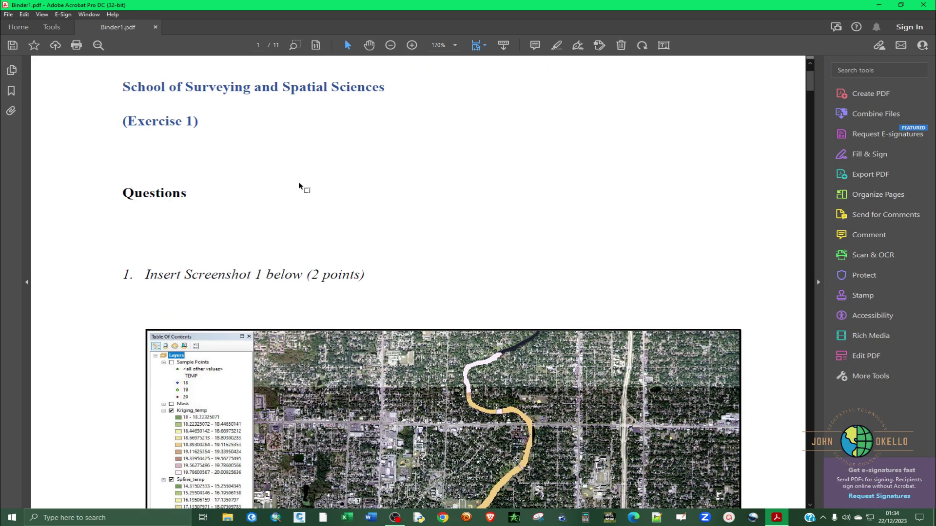
scroll(303, 188, "up", 2)
scroll(641, 214, "down", 6)
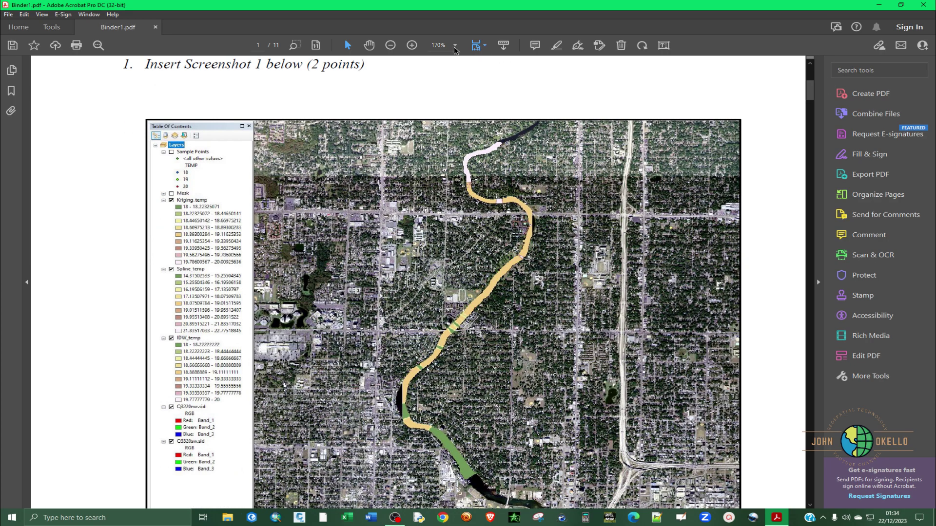
left_click(456, 49)
left_click(485, 110)
- Scroll through the pages down to the lion photo and back to page 1
scroll(581, 155, "up", 3)
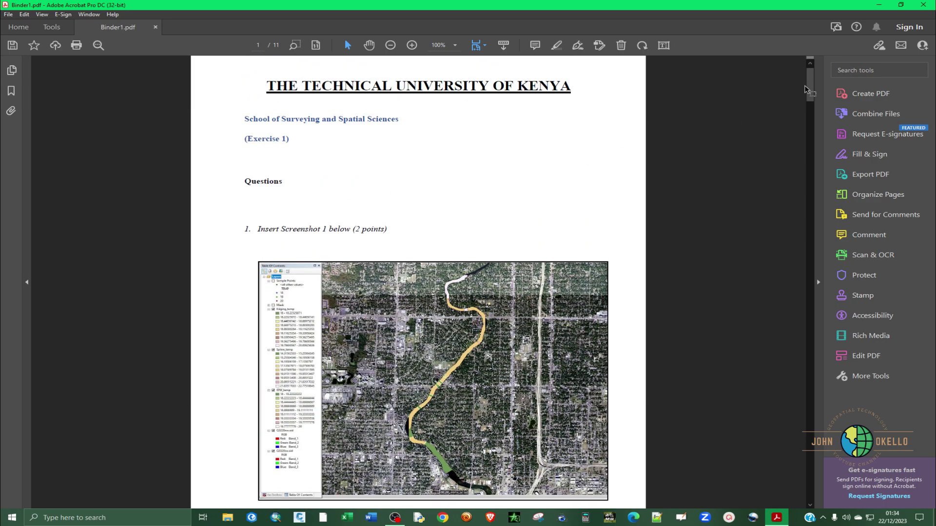
left_click_drag(812, 91, 775, 491)
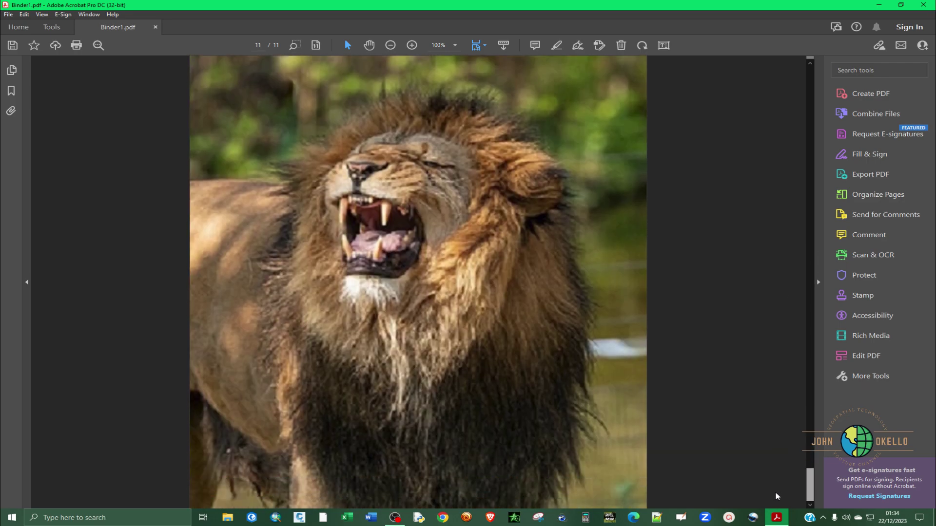
scroll(623, 311, "up", 5)
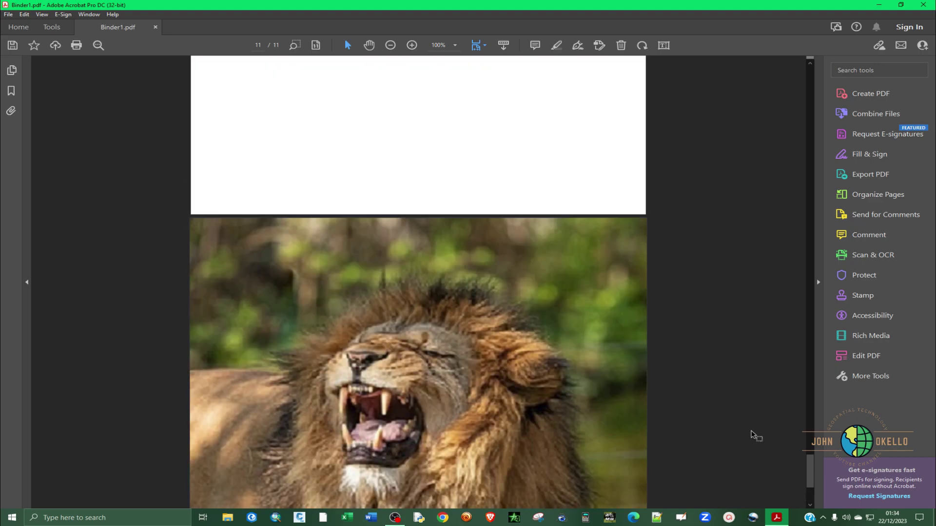
left_click_drag(810, 466, 811, 78)
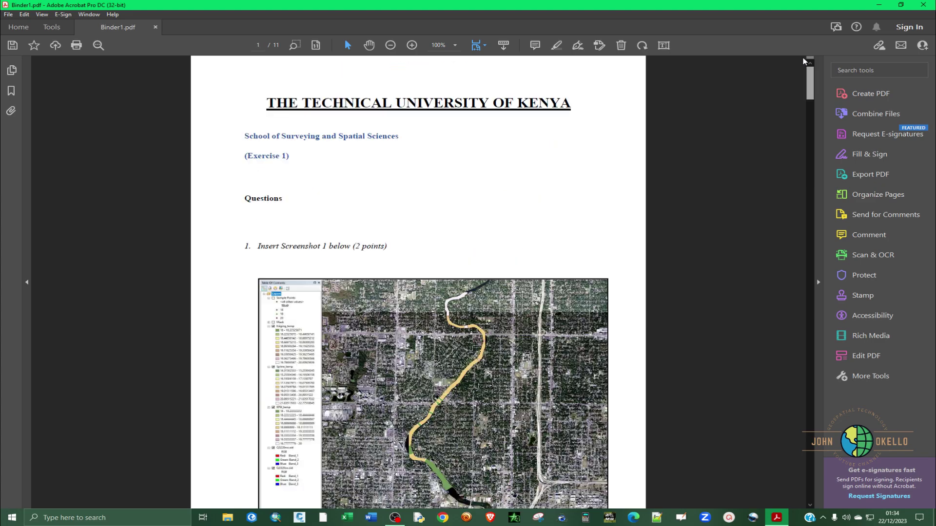
scroll(546, 170, "down", 15)
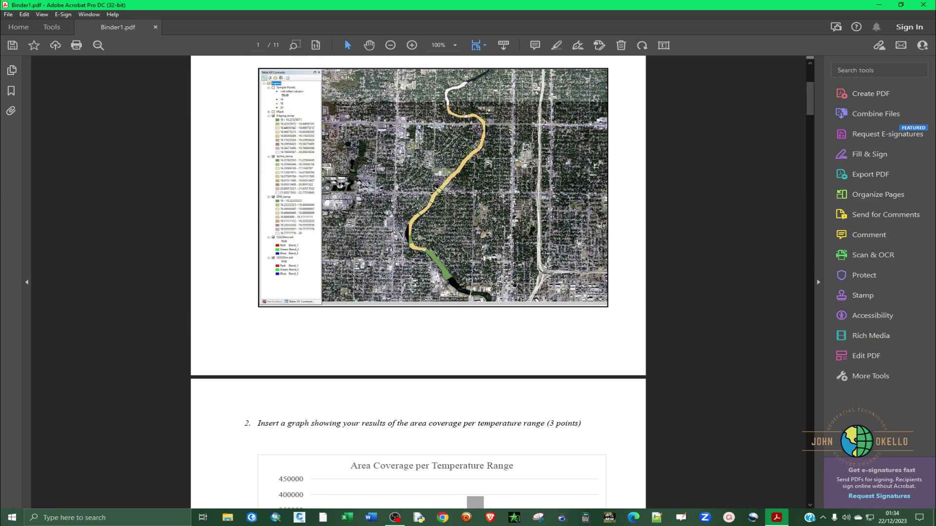
scroll(546, 169, "down", 2)
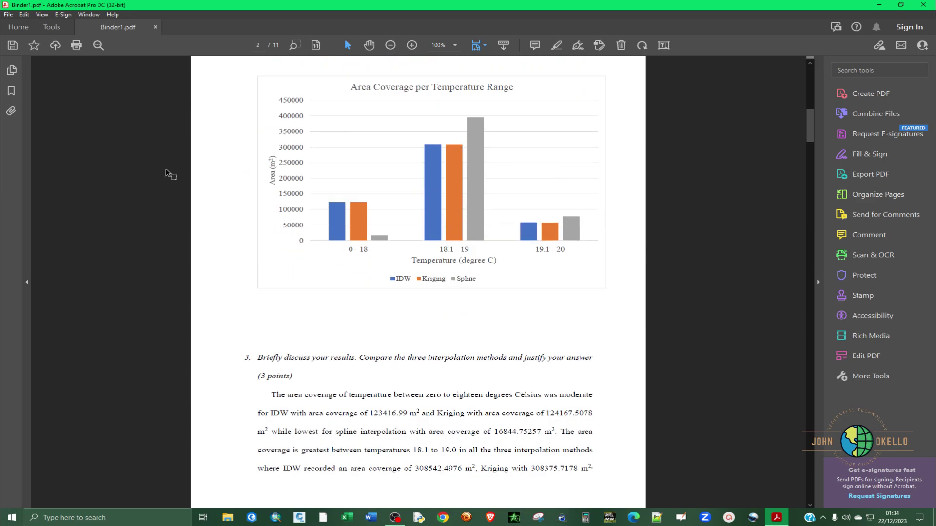
scroll(516, 277, "down", 5)
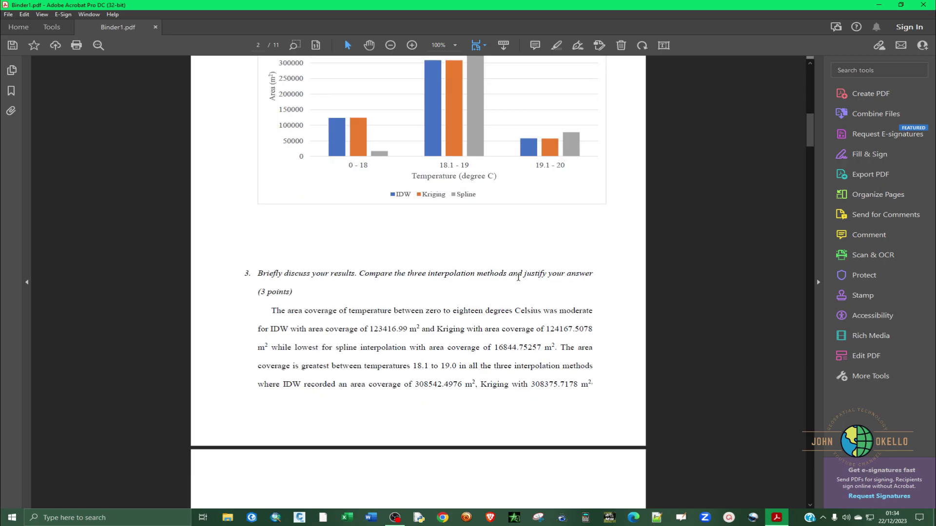
scroll(515, 273, "down", 1)
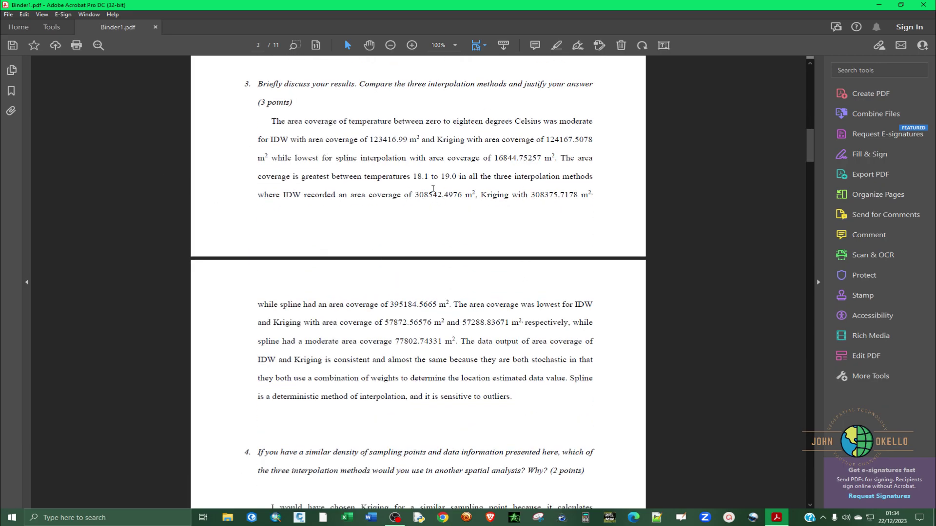
scroll(419, 173, "up", 4)
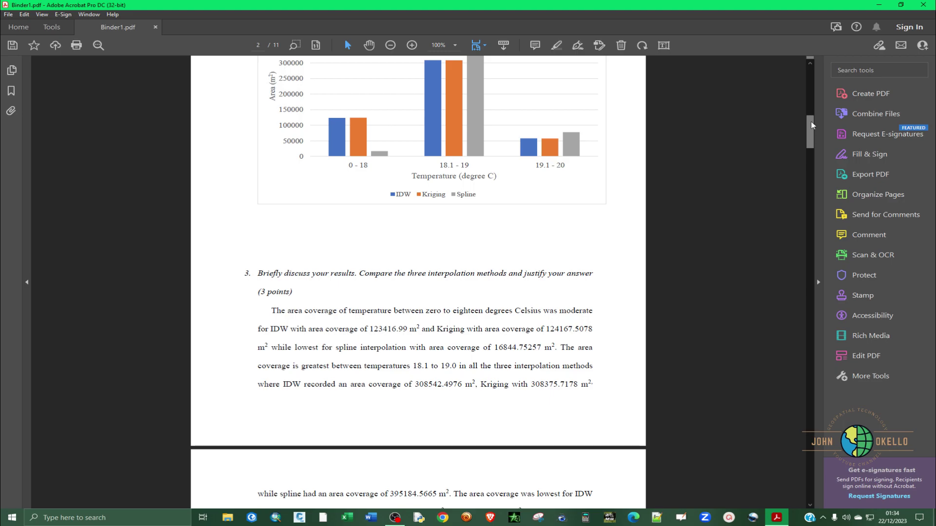
scroll(811, 97, "up", 3)
scroll(811, 97, "up", 5)
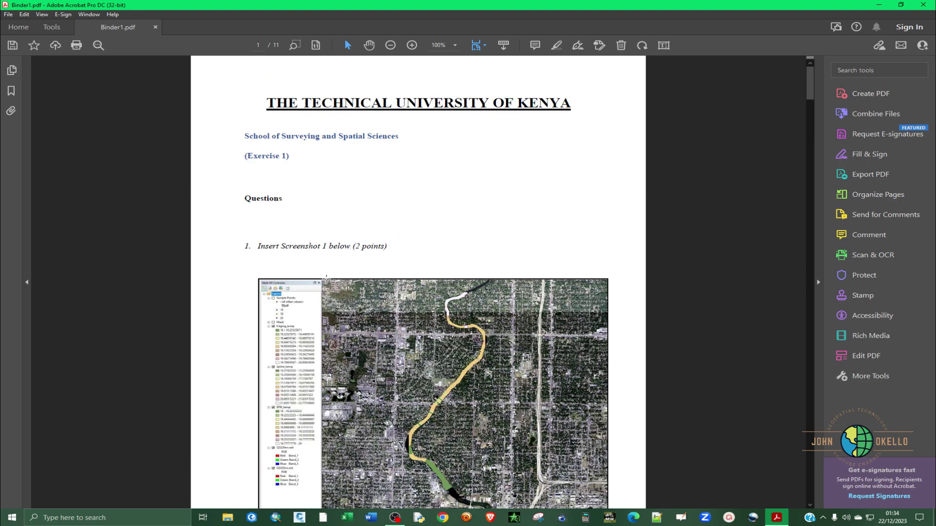
left_click(930, 5)
left_click(474, 278)
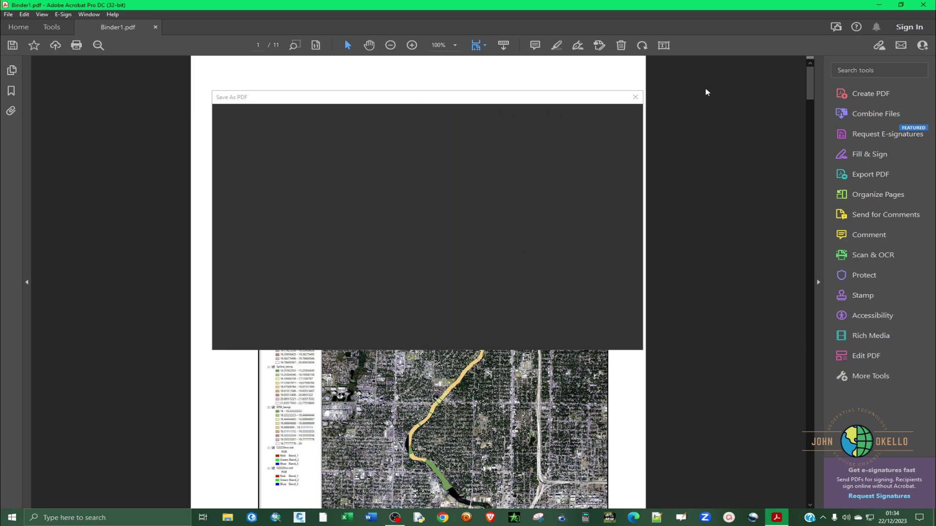
left_click(636, 97)
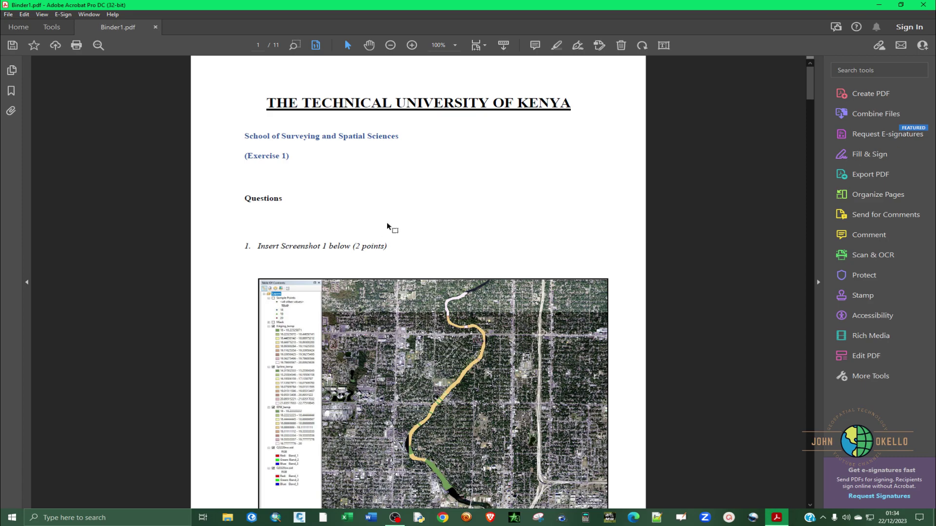
left_click(9, 14)
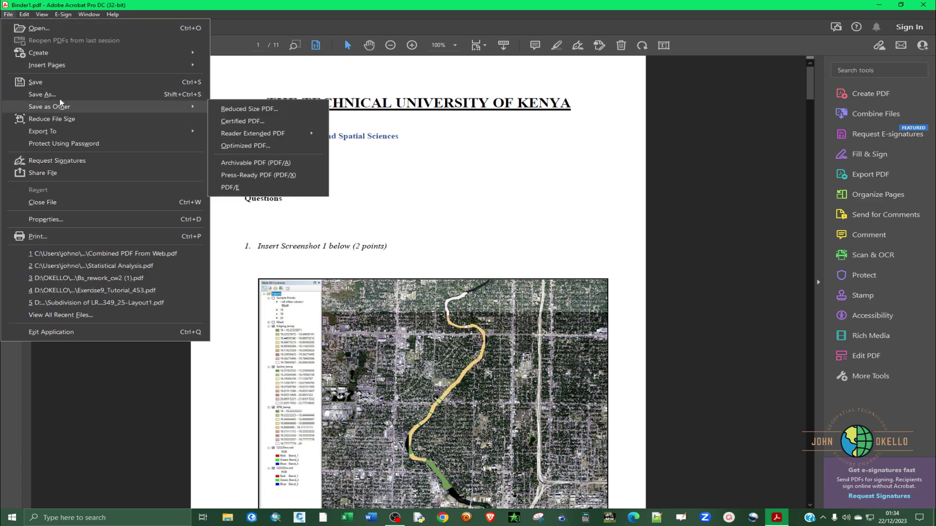
left_click(60, 96)
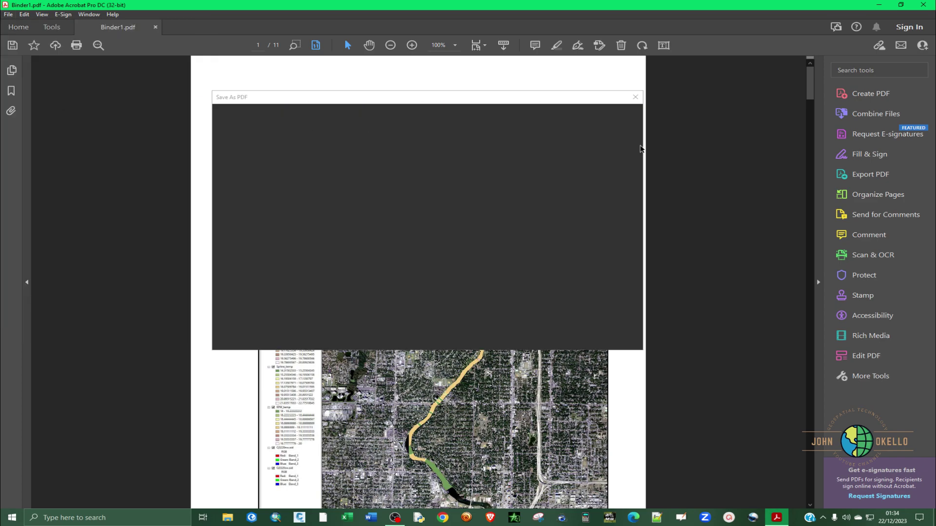
left_click(637, 97)
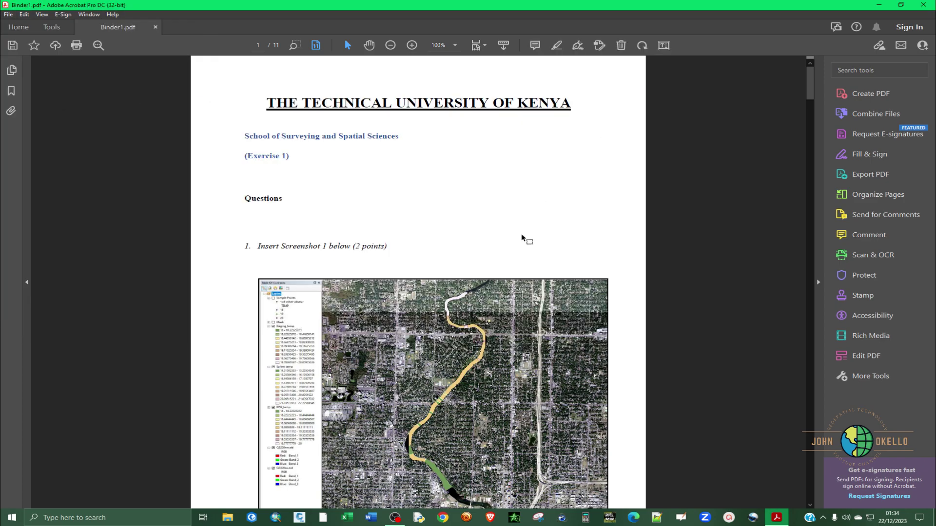